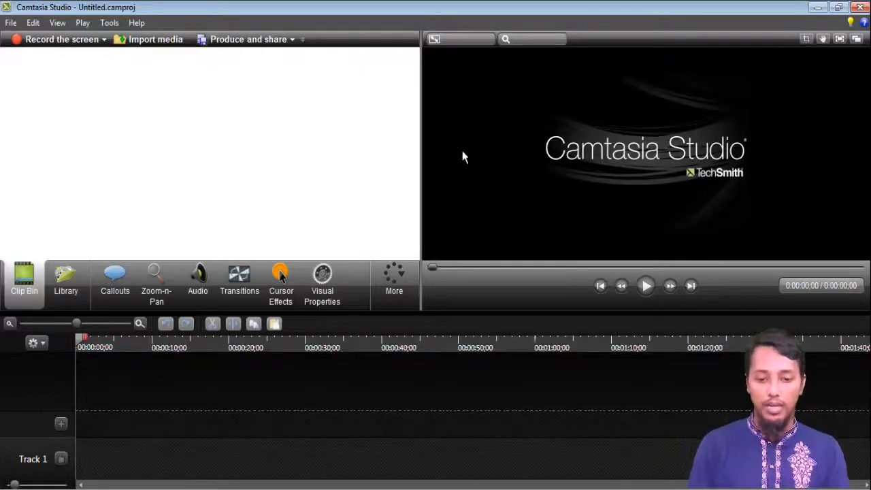
# Import the video VID_20220923_093241 from the Desktop into the clip bin.
pyautogui.moveTo(421, 107); pyautogui.dragTo(434, 109)
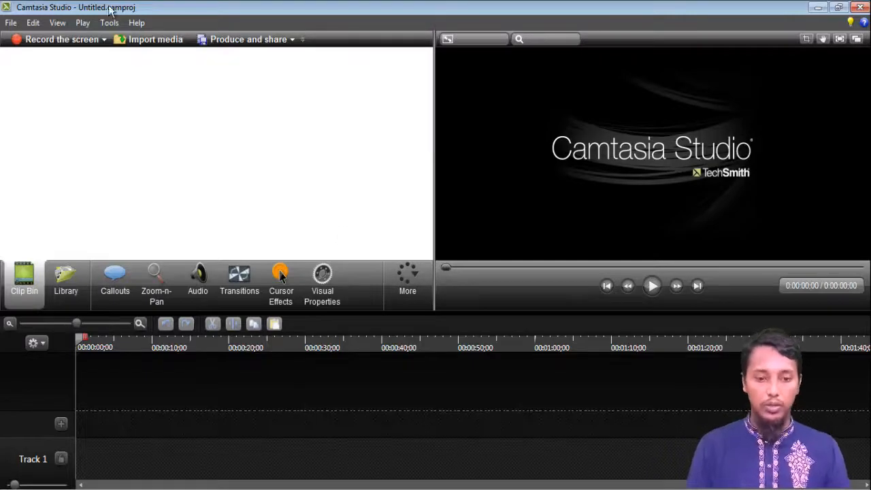
pyautogui.click(156, 41)
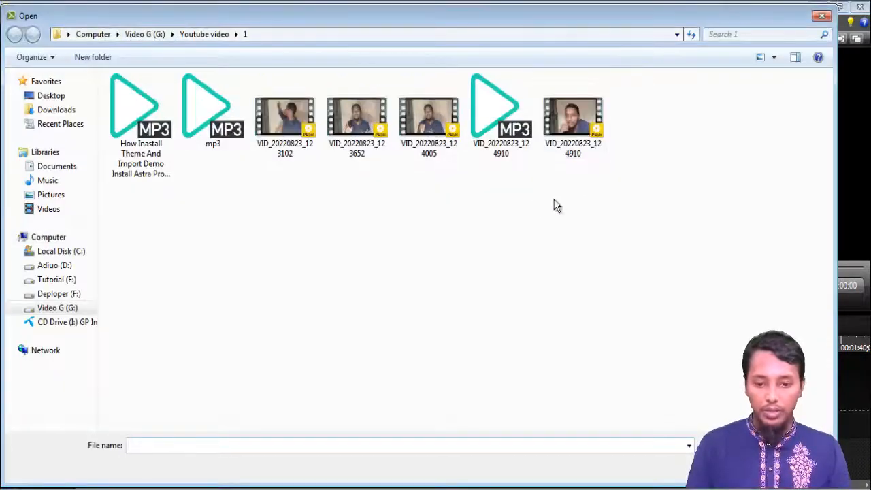
pyautogui.click(599, 146)
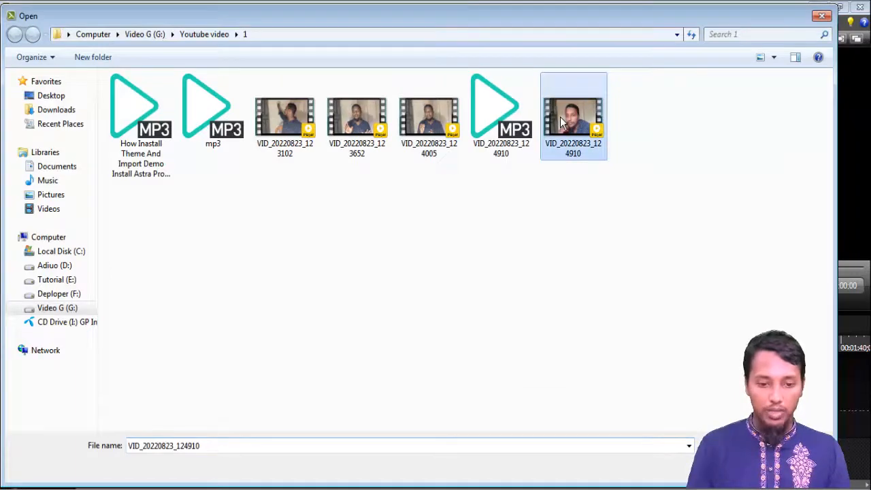
pyautogui.click(289, 128)
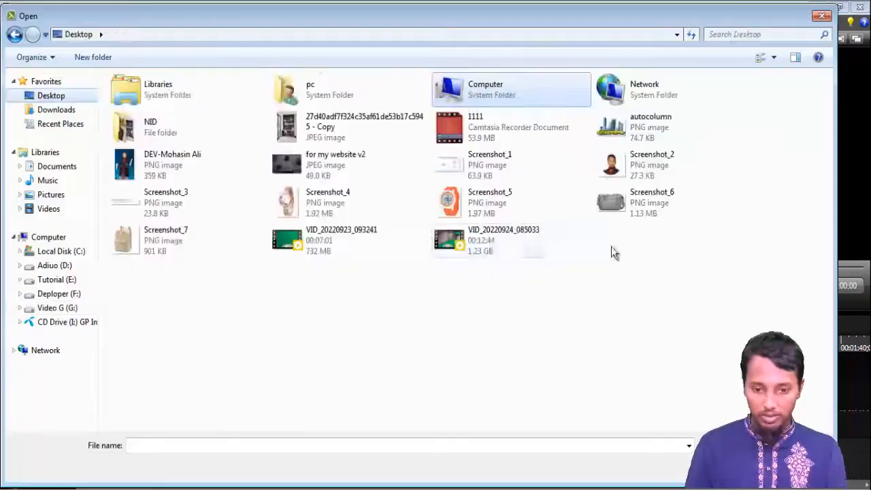
pyautogui.click(320, 246)
pyautogui.click(731, 469)
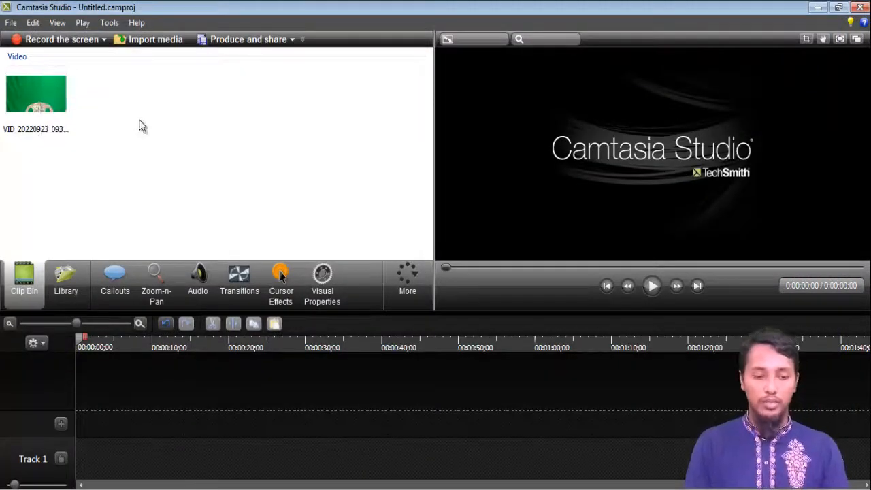
# Add the imported clip to the timeline at the playhead and accept the proposed video dimensions.
pyautogui.click(53, 96)
pyautogui.rightClick(53, 97)
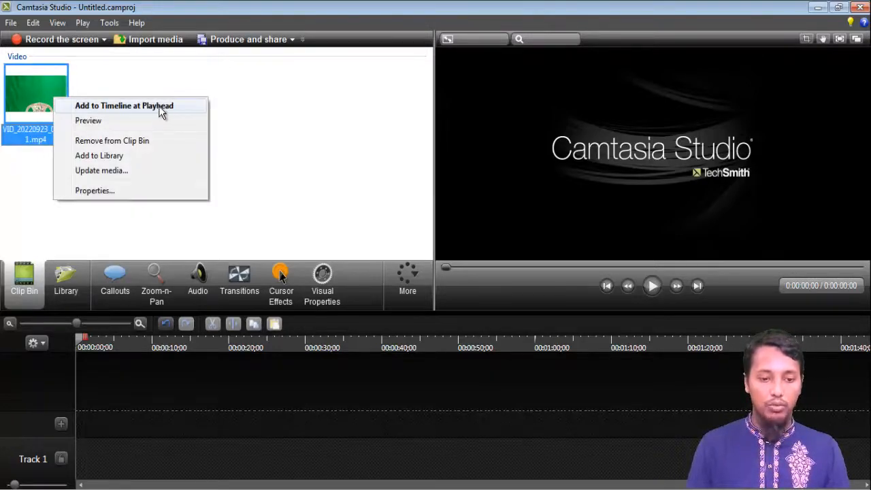
pyautogui.click(43, 96)
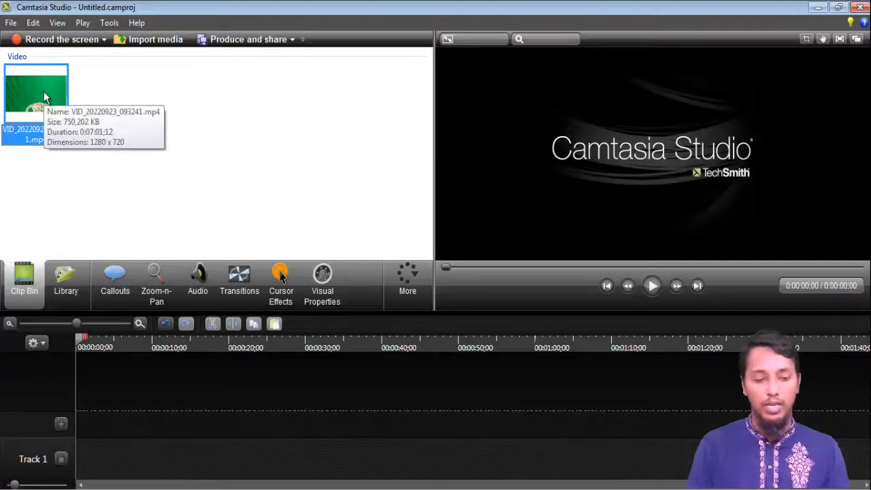
pyautogui.rightClick(44, 95)
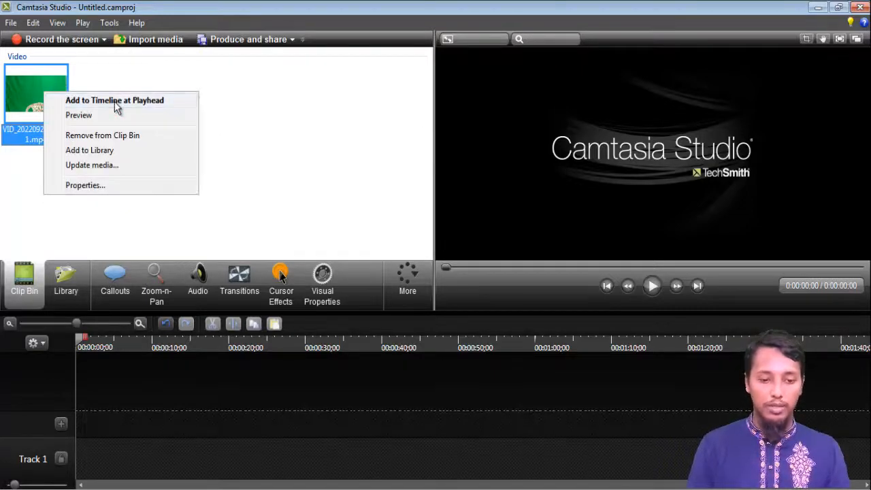
pyautogui.click(115, 102)
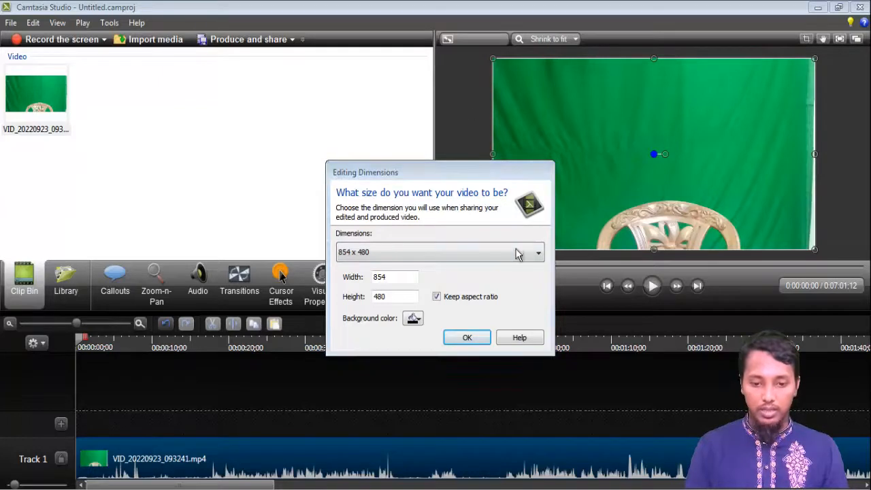
pyautogui.click(468, 341)
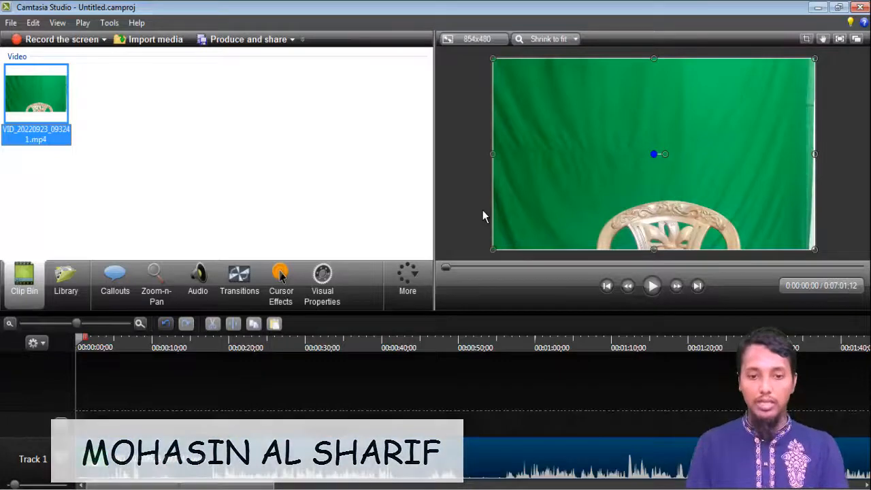
# Change the video dimensions to 1280 x 720 (YouTube & Screencast 16:9).
pyautogui.click(471, 41)
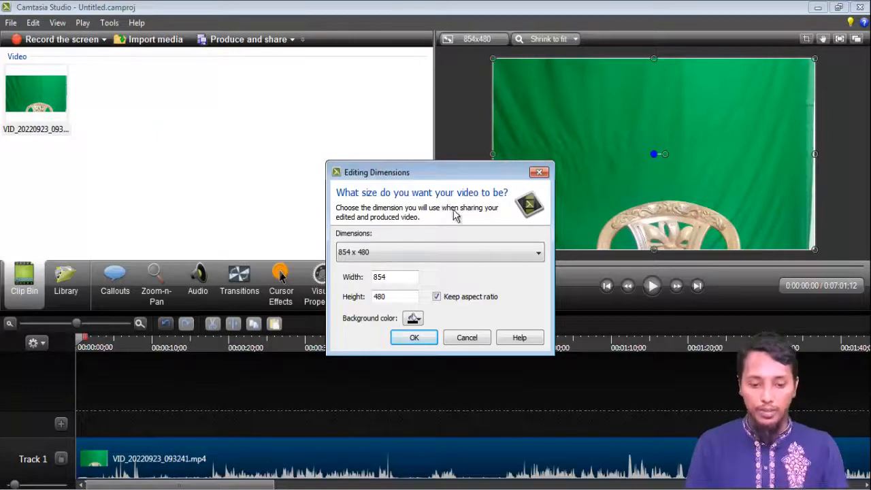
pyautogui.click(538, 256)
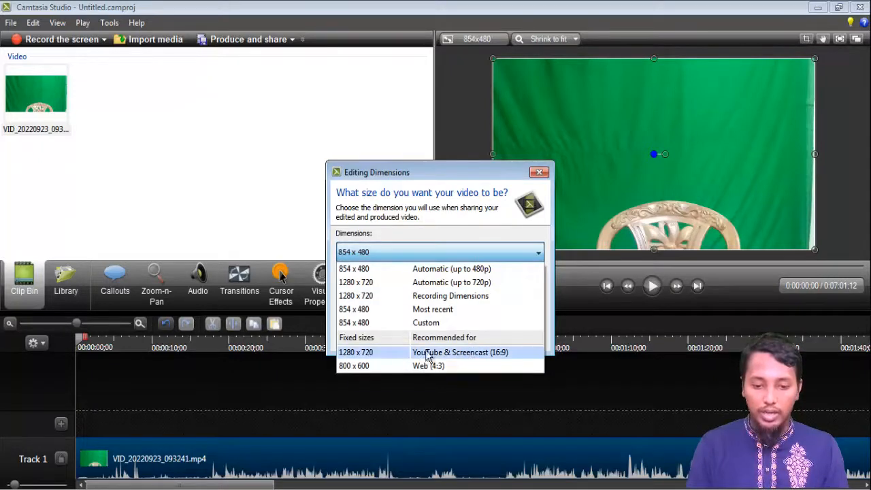
pyautogui.click(493, 355)
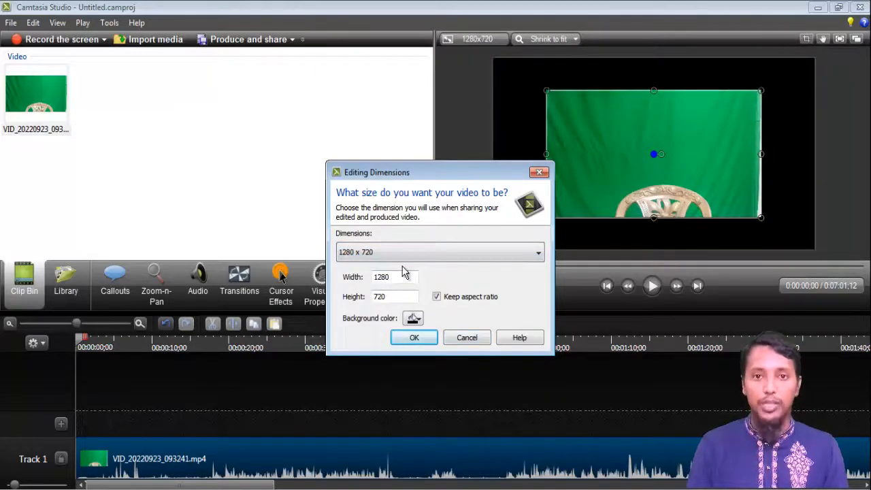
pyautogui.click(418, 340)
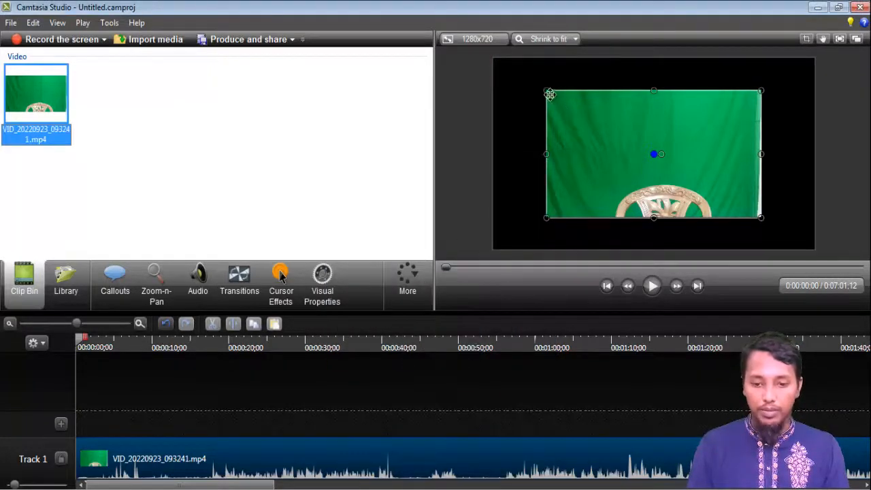
# Resize the clip in the preview so it fills the whole canvas.
pyautogui.moveTo(546, 90); pyautogui.dragTo(494, 59)
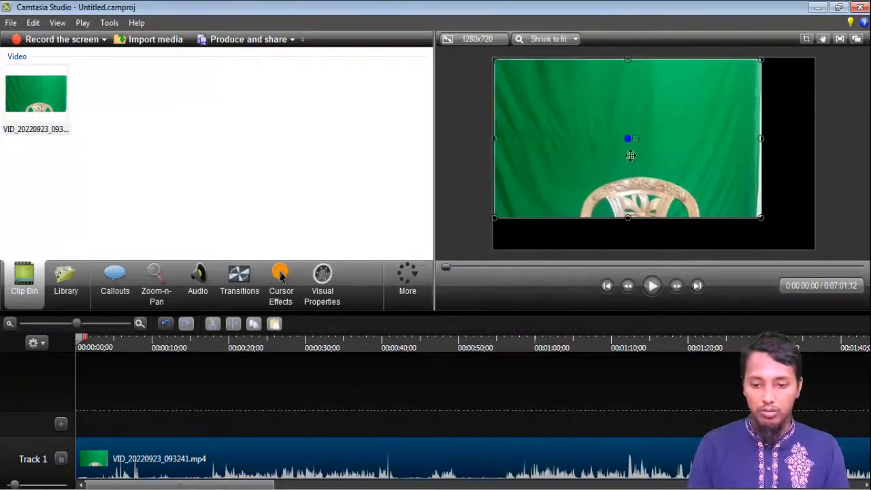
pyautogui.moveTo(762, 219); pyautogui.dragTo(815, 238)
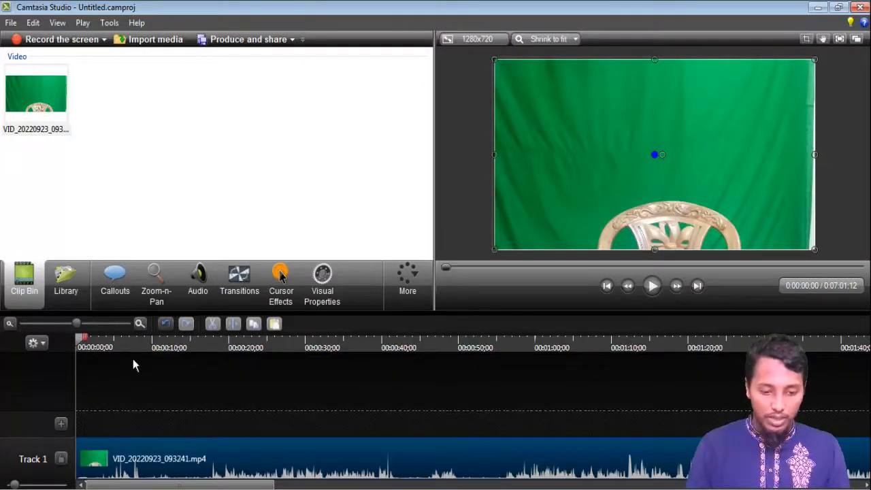
# Remove the clip's opening by splitting at 0:00:17;22, deleting the first part and moving the rest to the start.
pyautogui.moveTo(132, 361); pyautogui.dragTo(270, 376)
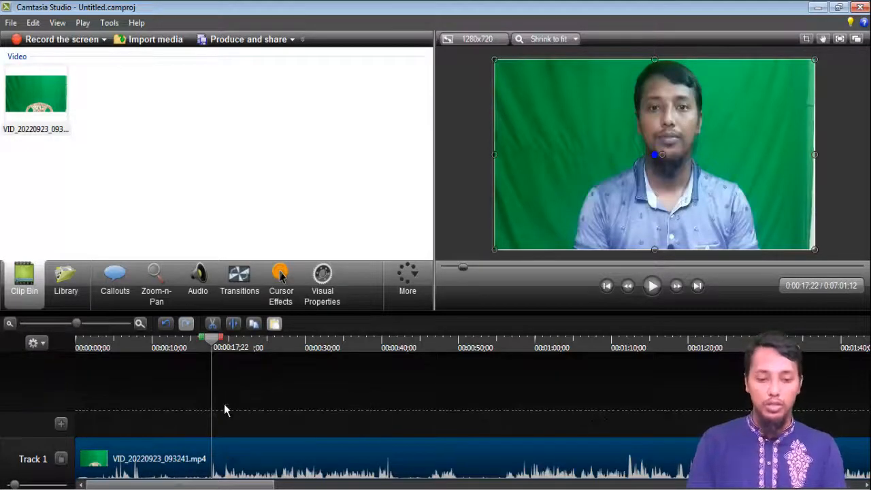
pyautogui.click(233, 327)
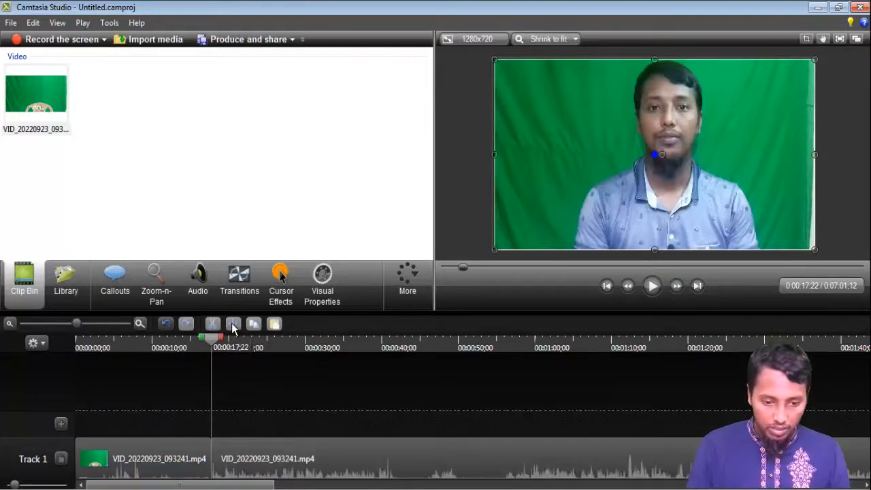
pyautogui.moveTo(257, 454); pyautogui.dragTo(227, 418)
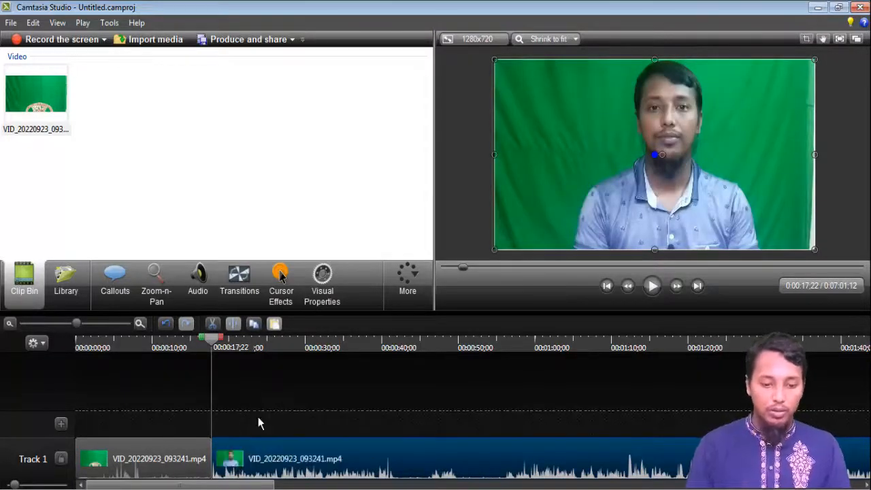
pyautogui.click(172, 446)
pyautogui.press('Delete')
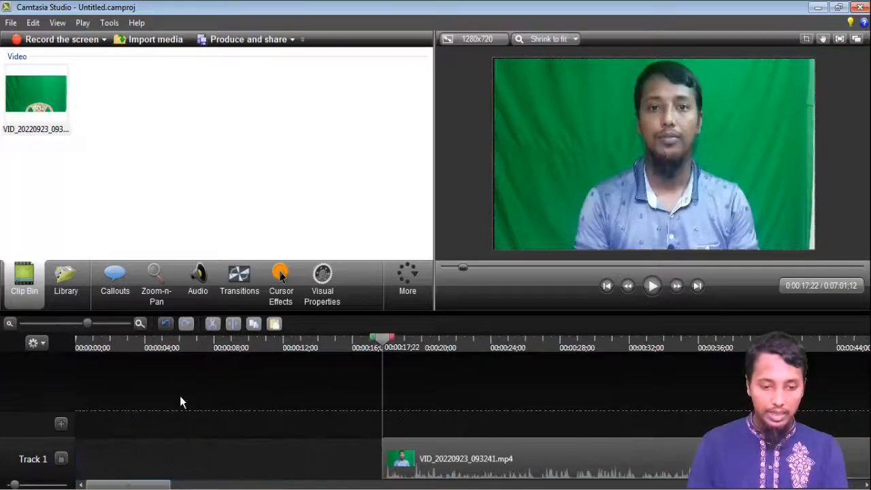
pyautogui.moveTo(517, 458); pyautogui.dragTo(86, 468)
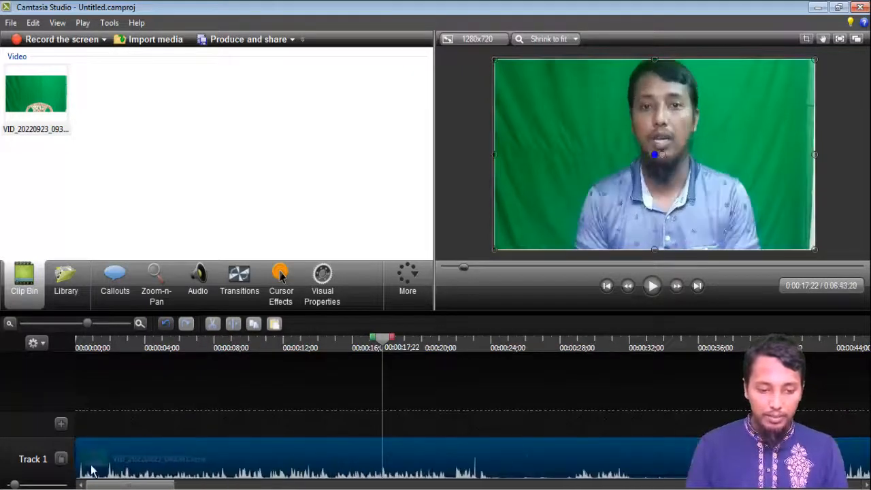
# Split the clip at 0:00:23;19 and delete the part after the split.
pyautogui.moveTo(387, 347); pyautogui.dragTo(484, 348)
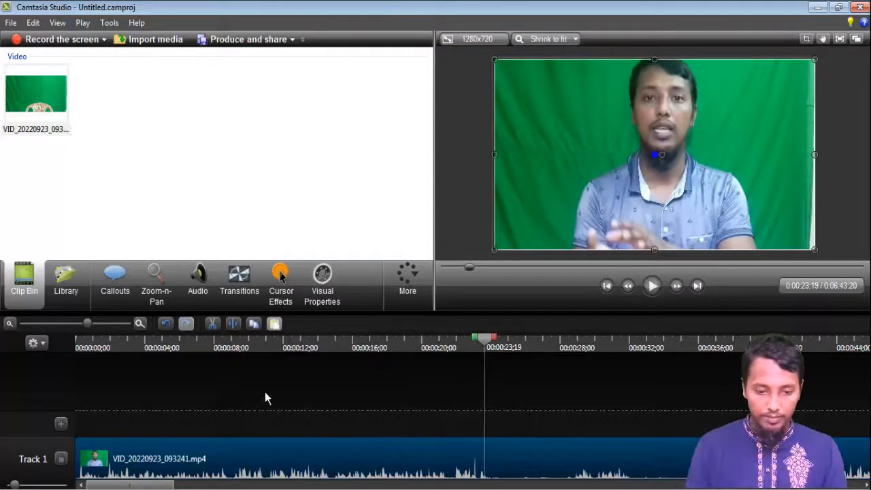
pyautogui.click(233, 323)
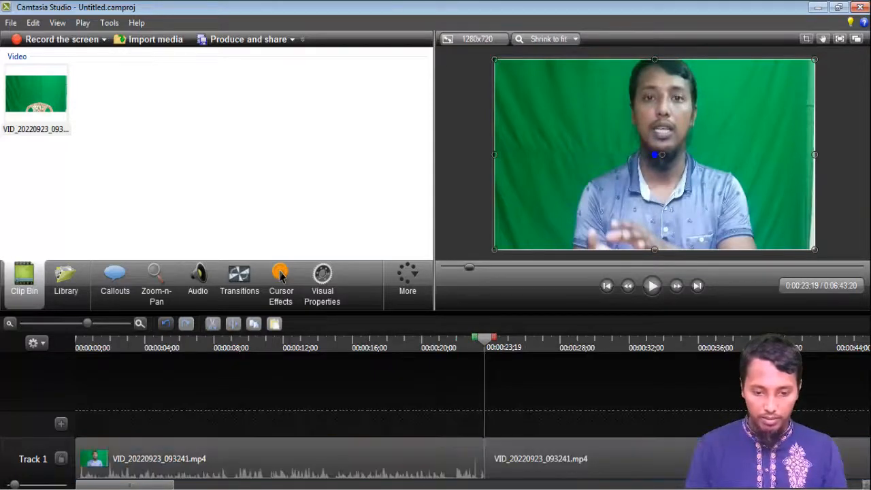
pyautogui.click(642, 470)
pyautogui.press('Delete')
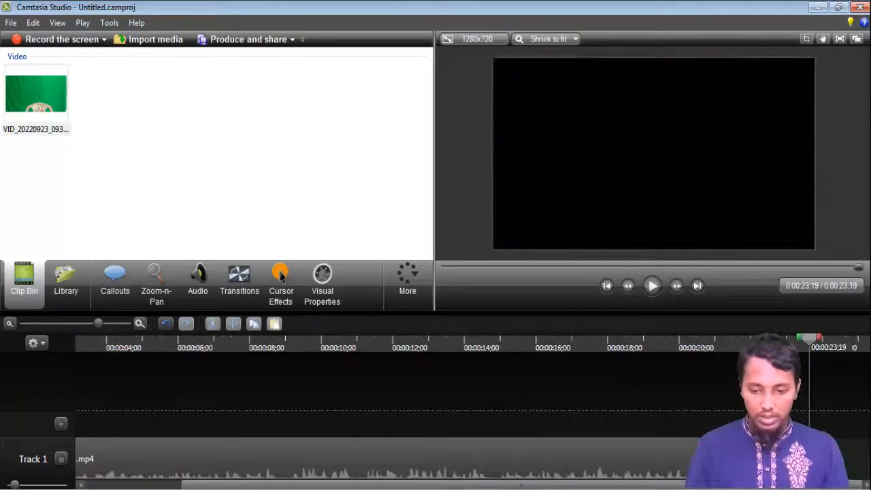
# Add a simple rectangle callout at 0:00:05;22 over the video.
pyautogui.moveTo(803, 342); pyautogui.dragTo(170, 362)
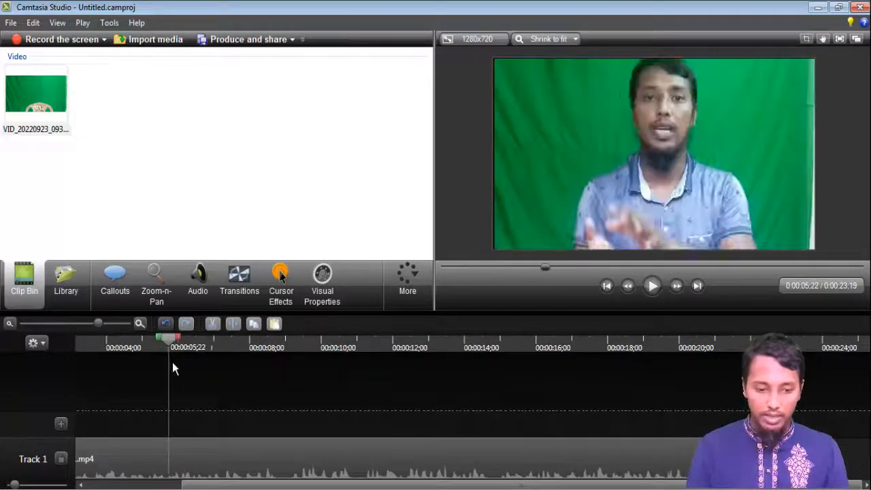
pyautogui.click(368, 457)
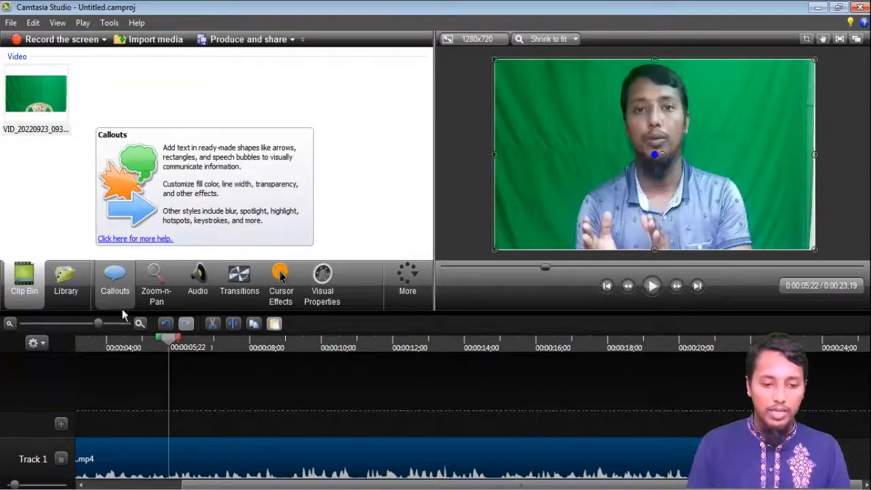
pyautogui.click(111, 291)
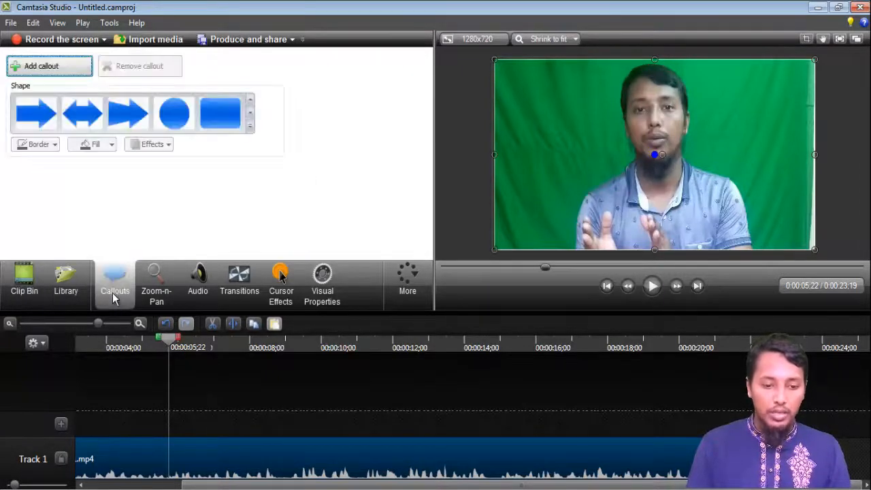
pyautogui.click(250, 126)
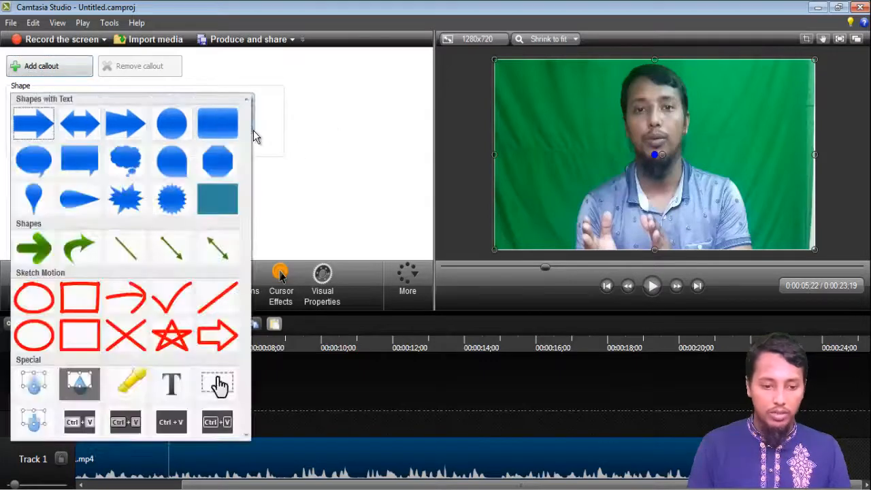
pyautogui.click(213, 196)
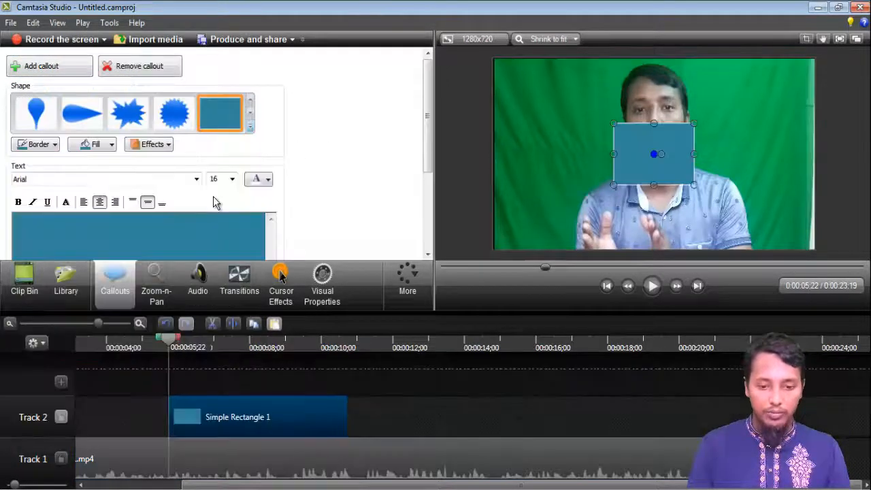
# Stretch the rectangle into a wide bar at the lower left of the frame and enter the presenter's name as its text.
pyautogui.moveTo(694, 154); pyautogui.dragTo(808, 154)
pyautogui.moveTo(710, 123); pyautogui.dragTo(607, 231)
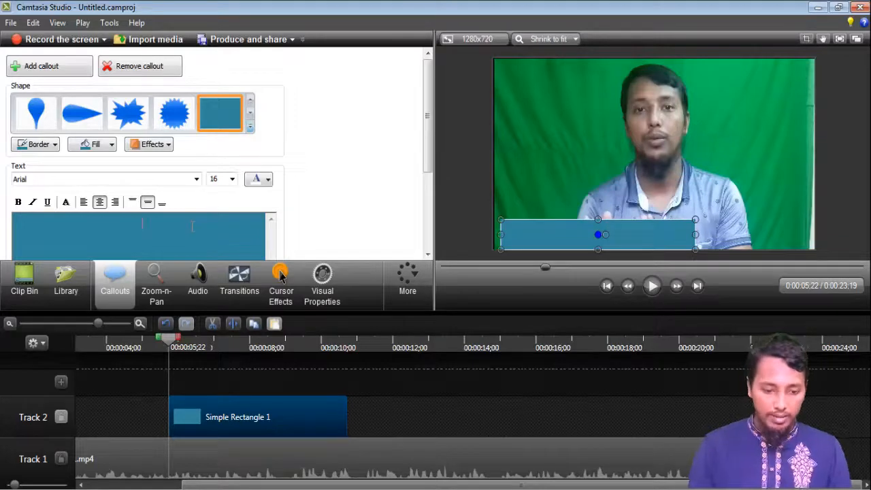
pyautogui.write('????Mohas9-')
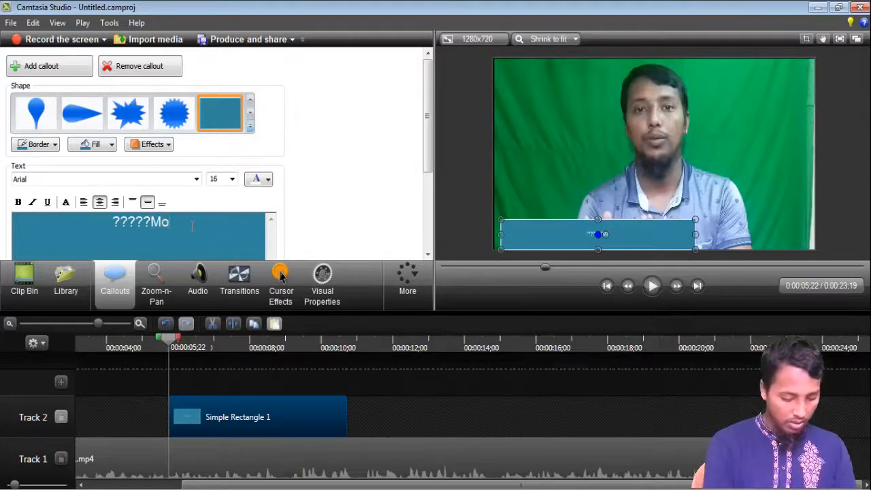
pyautogui.write('n')
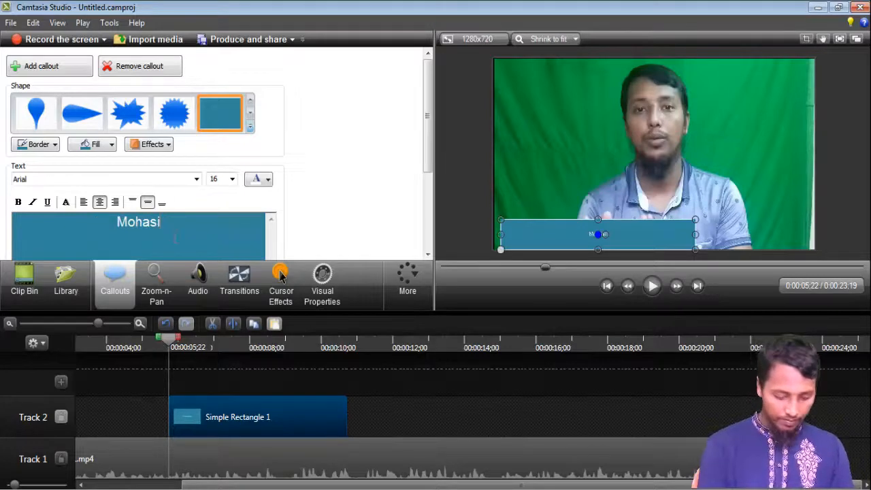
pyautogui.write('n')
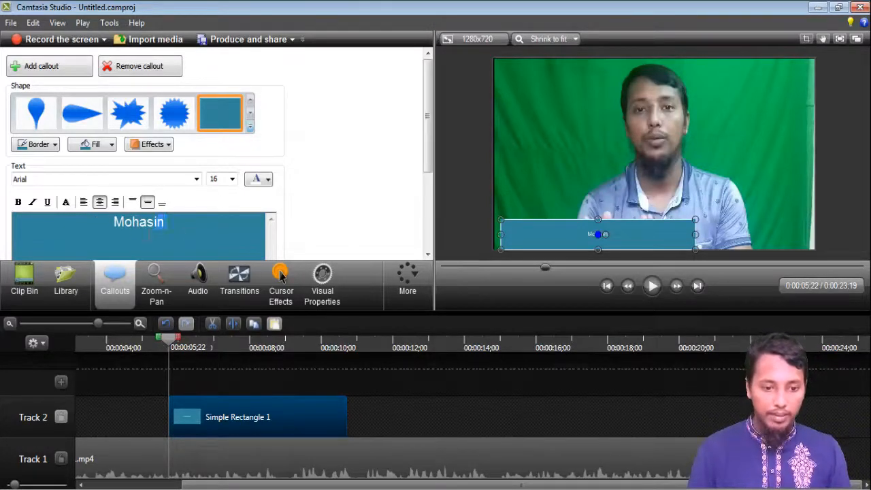
# Set the name text size to 36 and its colour to yellow.
pyautogui.hotkey('ctrl', 'a')
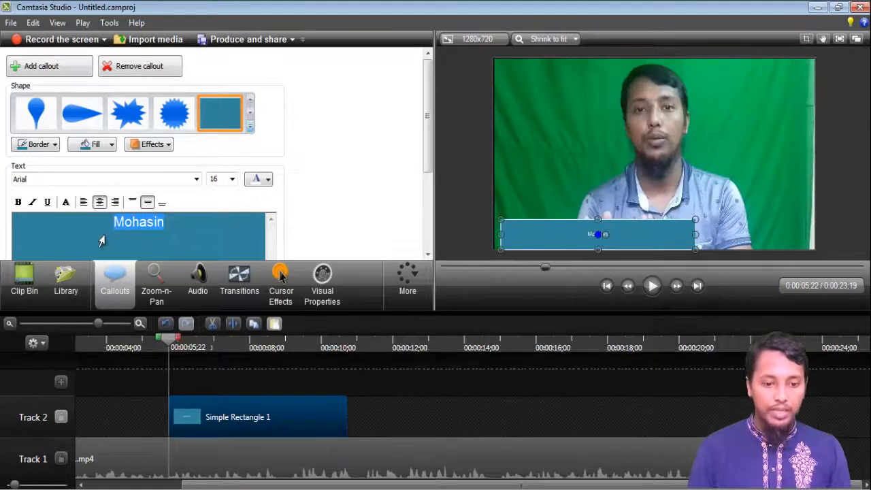
pyautogui.click(232, 180)
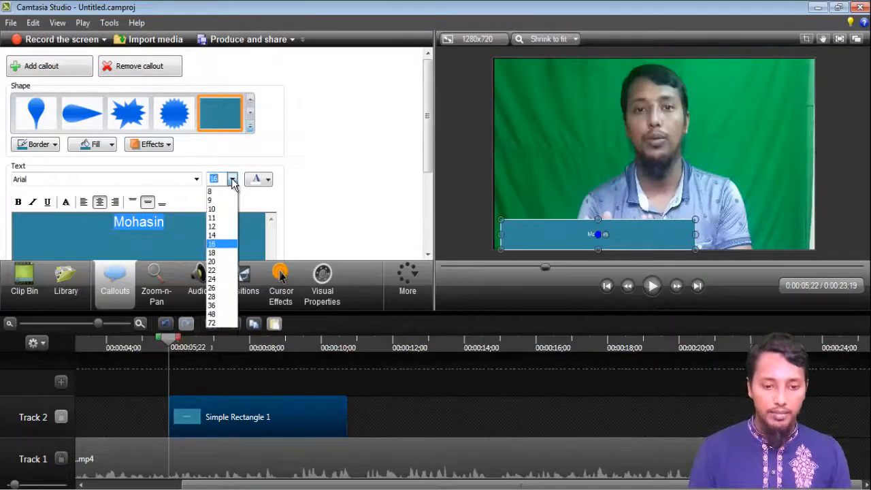
pyautogui.click(224, 306)
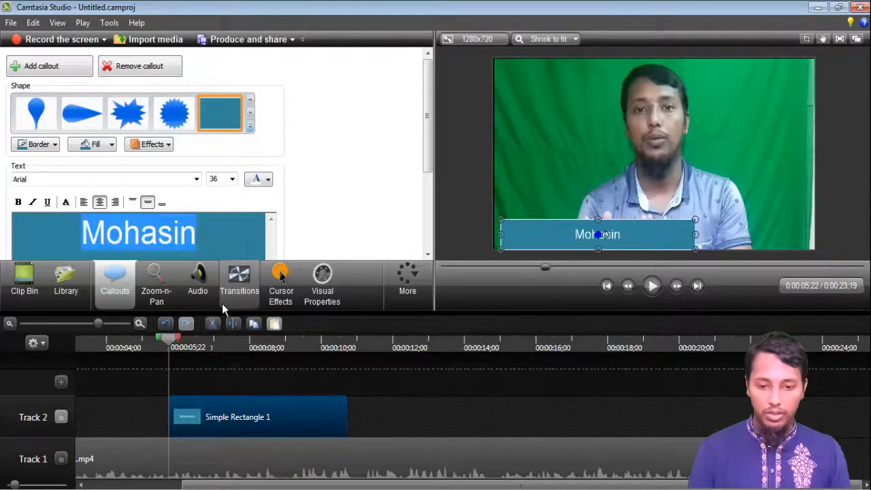
pyautogui.click(266, 180)
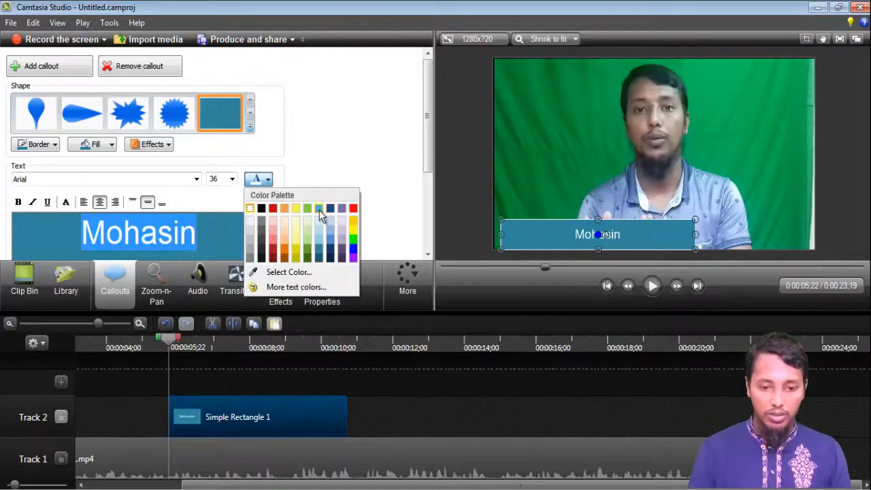
pyautogui.click(294, 209)
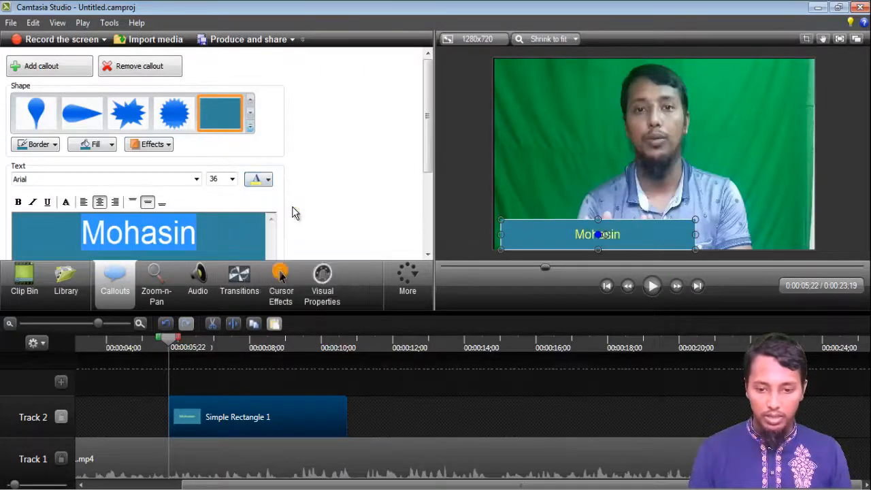
# Give the name callout a coloured border and an orange fill.
pyautogui.click(53, 145)
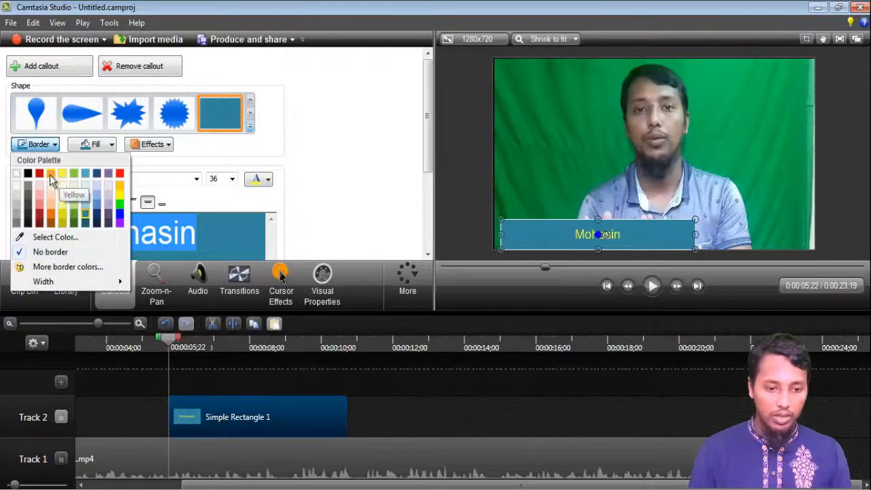
pyautogui.click(51, 174)
pyautogui.click(111, 145)
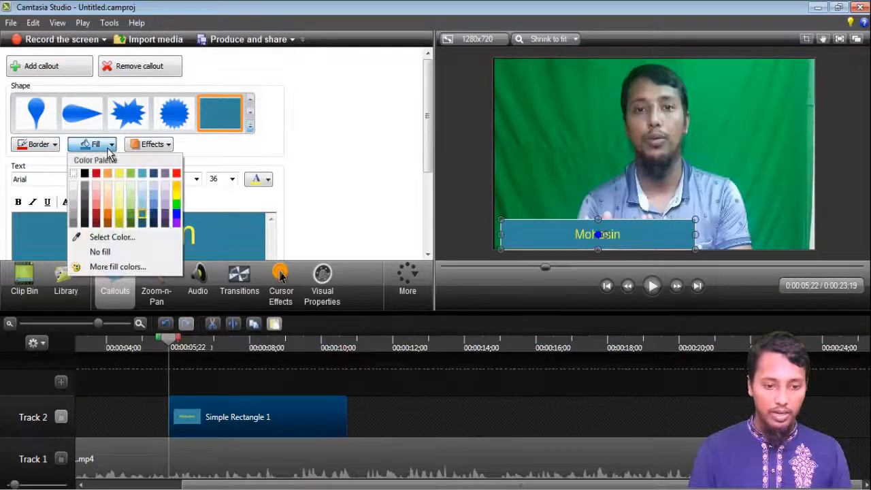
pyautogui.click(107, 175)
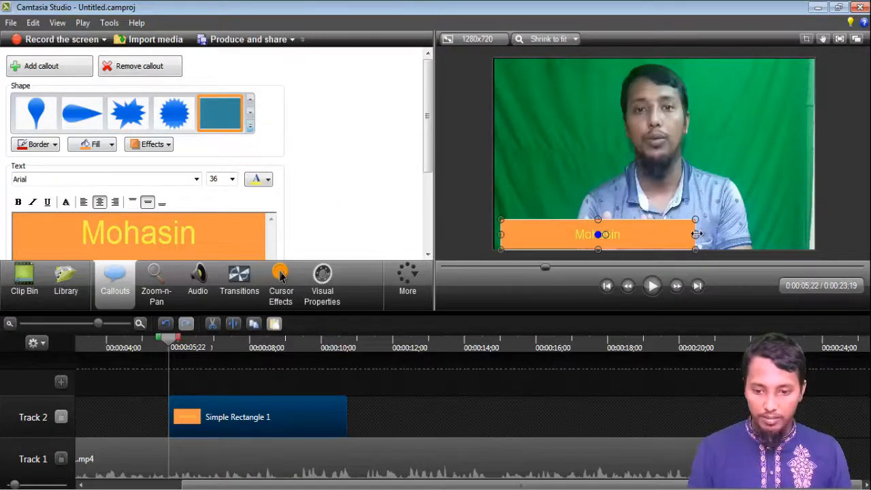
# Narrow the name bar and shorten the callout's duration on the timeline.
pyautogui.moveTo(697, 233); pyautogui.dragTo(566, 229)
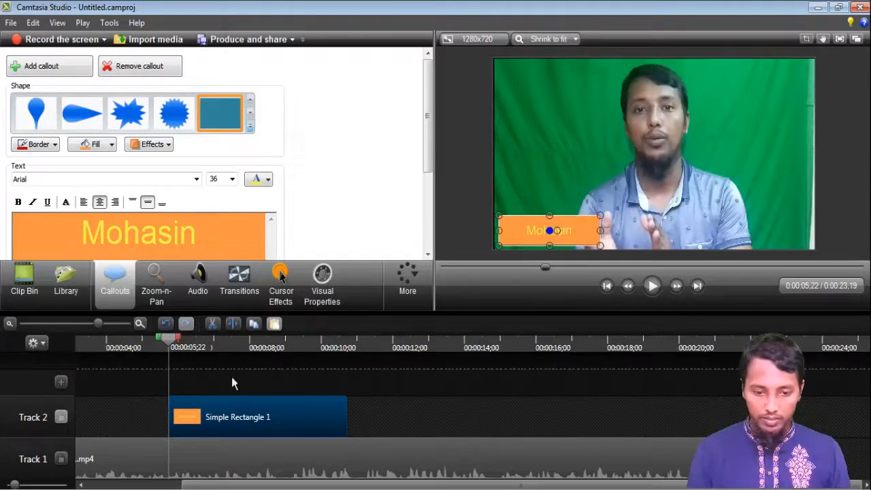
pyautogui.moveTo(347, 414); pyautogui.dragTo(201, 425)
# Preview the video around the name callout.
pyautogui.moveTo(171, 348); pyautogui.dragTo(157, 347)
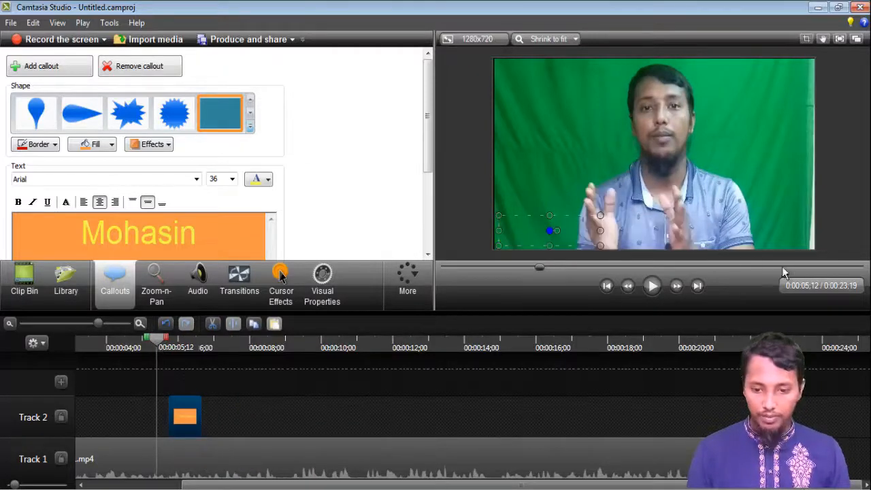
pyautogui.click(659, 287)
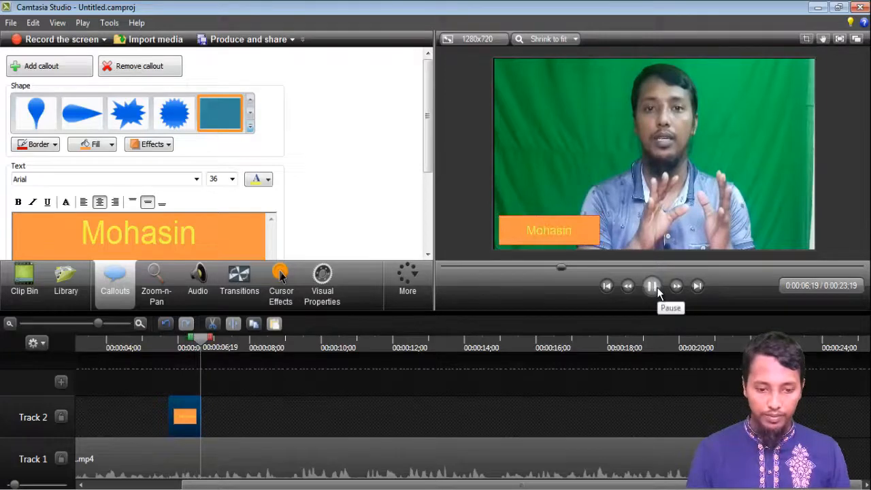
pyautogui.click(658, 291)
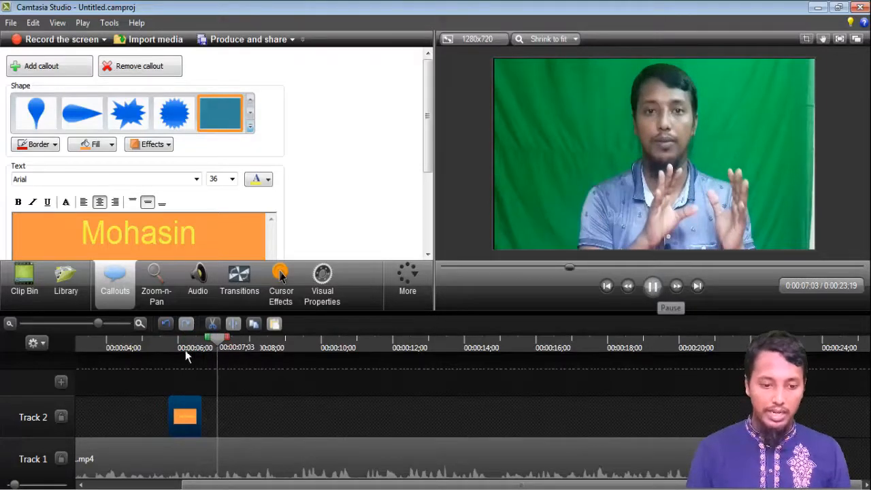
pyautogui.moveTo(218, 350); pyautogui.dragTo(151, 354)
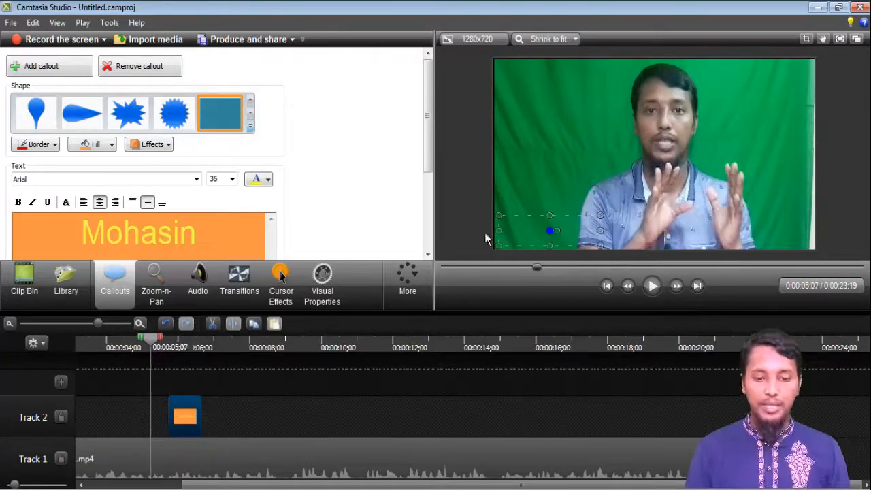
# Set the name callout's fade in to 2.97 s and fade out to 2.33 s.
pyautogui.scroll(-3, 430, 132)
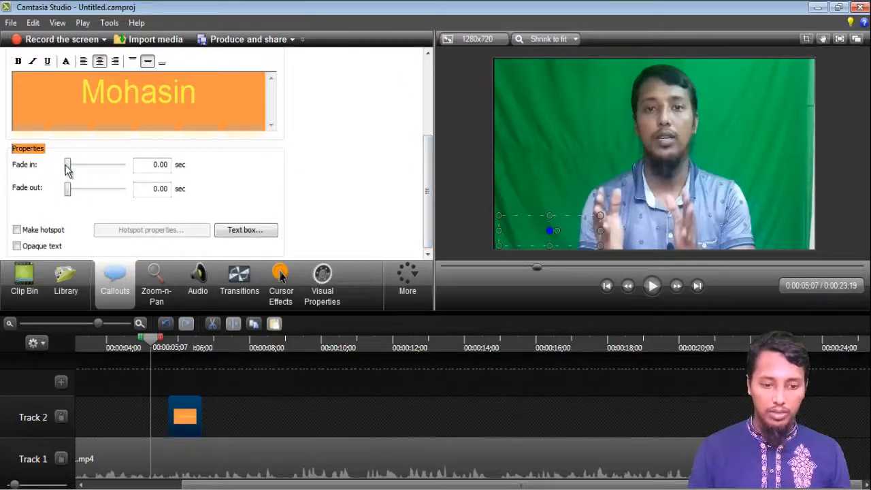
pyautogui.click(651, 293)
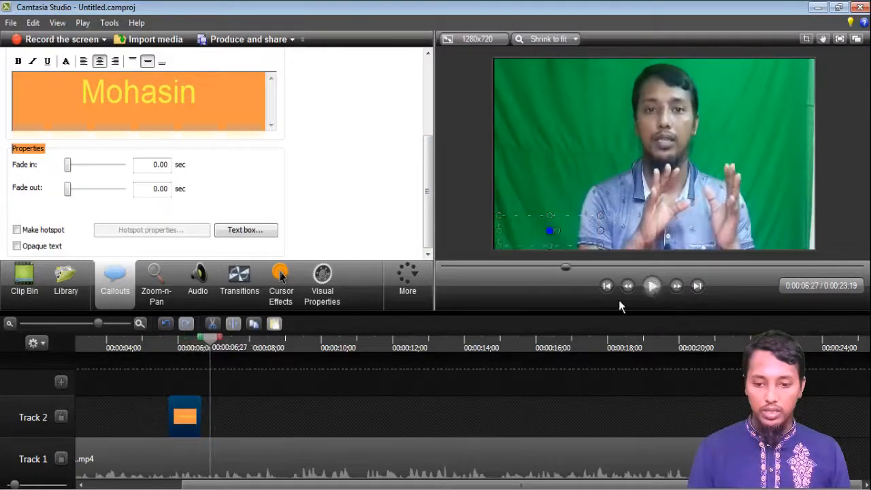
pyautogui.click(659, 291)
pyautogui.moveTo(70, 165); pyautogui.dragTo(100, 165)
pyautogui.moveTo(72, 194); pyautogui.dragTo(97, 187)
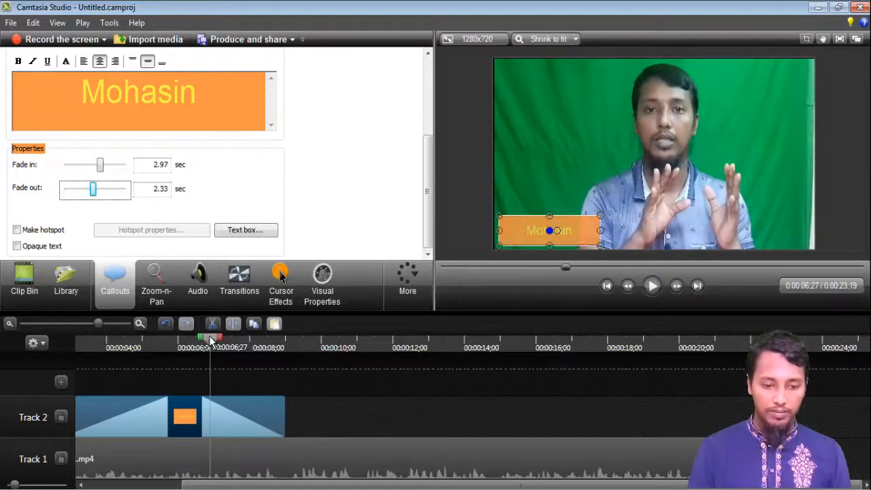
# Play back the start of the video to check the callout fades.
pyautogui.moveTo(211, 342); pyautogui.dragTo(77, 379)
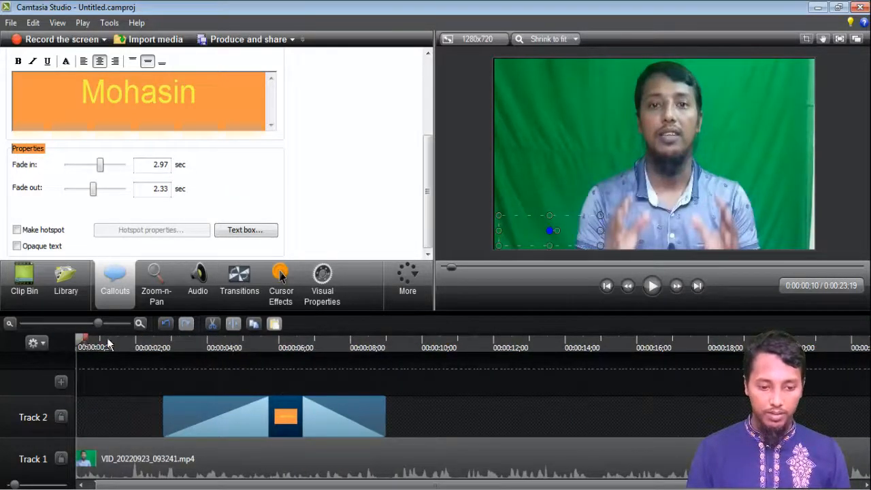
pyautogui.moveTo(109, 345); pyautogui.dragTo(159, 345)
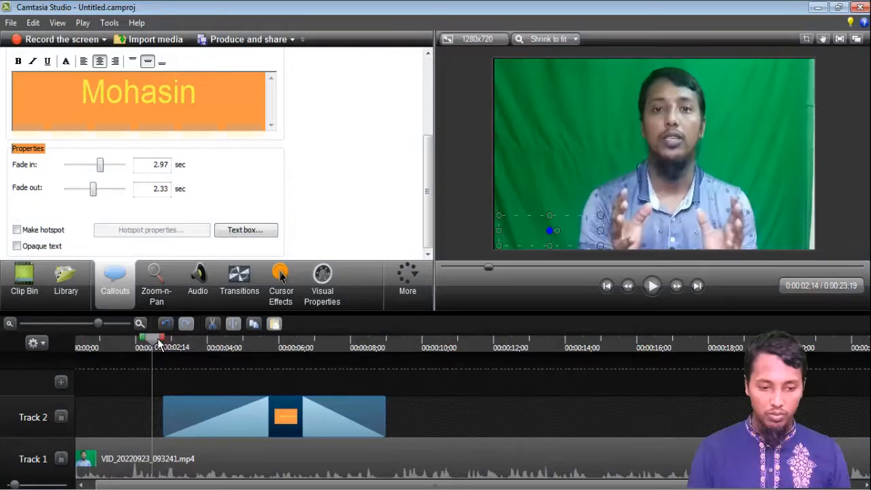
pyautogui.click(652, 287)
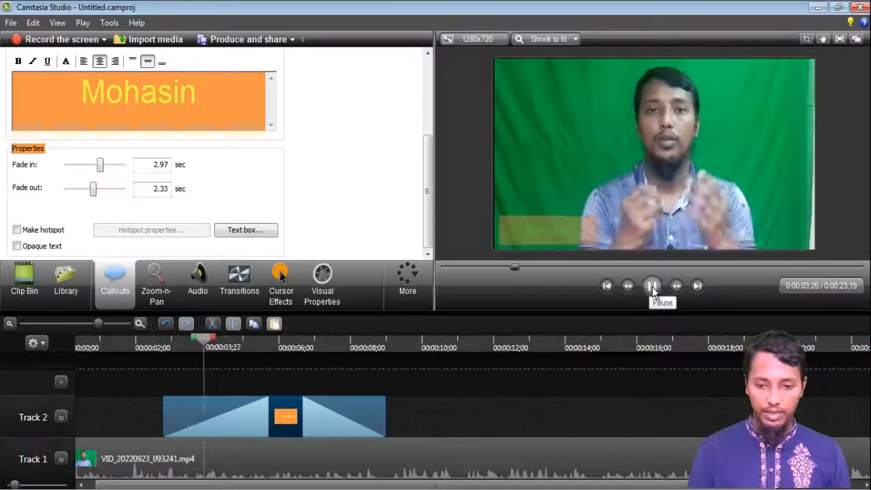
pyautogui.click(652, 286)
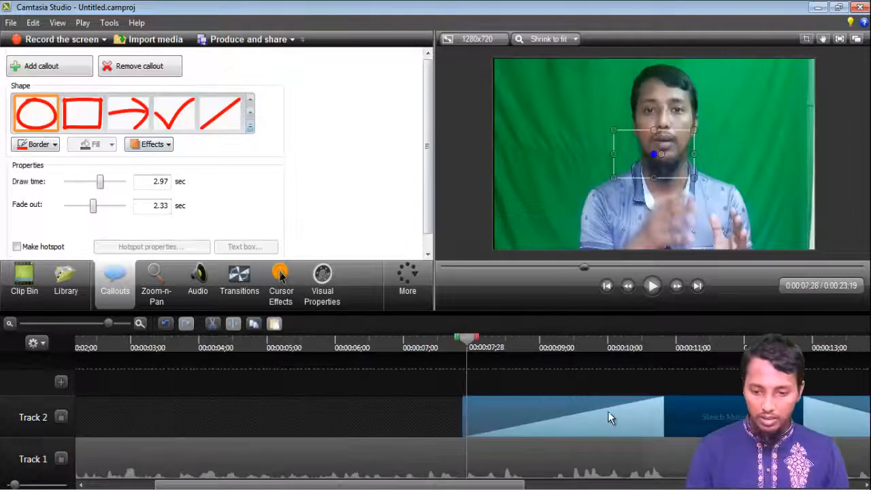
# Move the Sketch Motion oval callout earlier, set its draw time to 0.40 s and fade out to 0.47 s.
pyautogui.moveTo(608, 415); pyautogui.dragTo(347, 416)
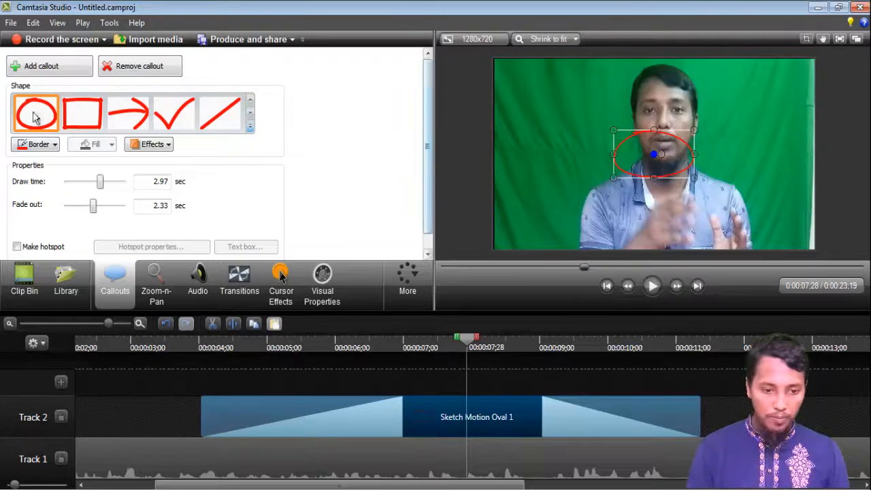
pyautogui.moveTo(100, 181)
pyautogui.mouseDown()
pyautogui.moveTo(72, 188)
pyautogui.moveTo(73, 213)
pyautogui.mouseUp()
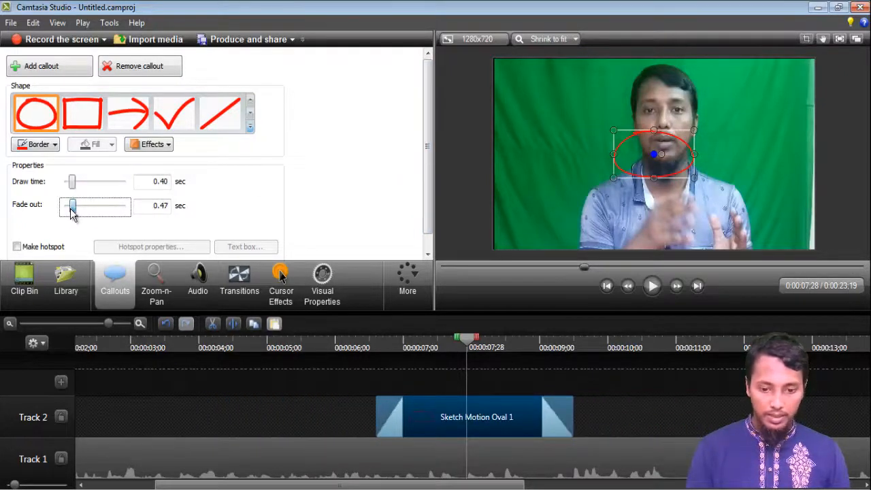
pyautogui.moveTo(474, 349); pyautogui.dragTo(352, 347)
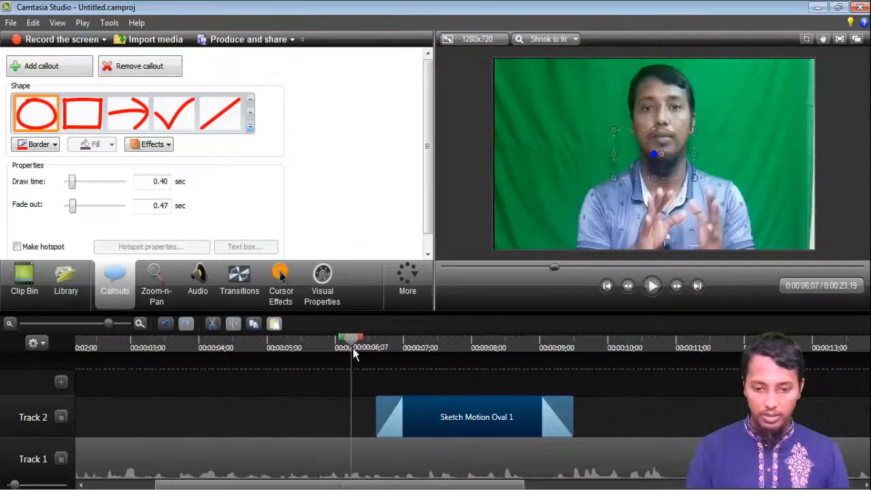
pyautogui.click(654, 287)
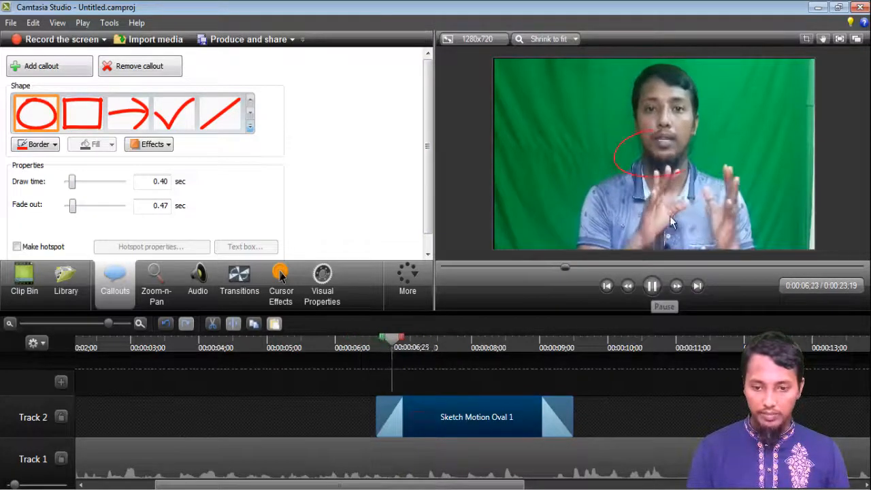
pyautogui.click(651, 287)
# Switch the callout to a Blur and stretch it over the presenter's head.
pyautogui.scroll(-1, 419, 125)
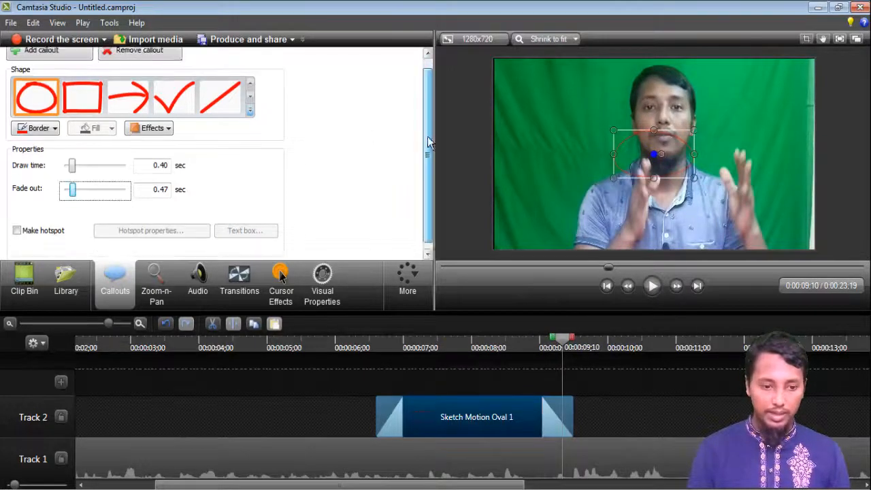
pyautogui.click(250, 111)
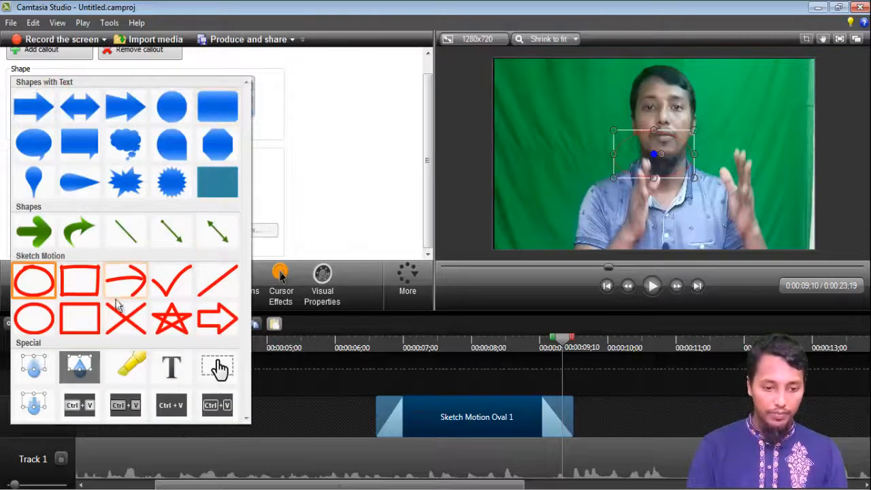
pyautogui.click(31, 380)
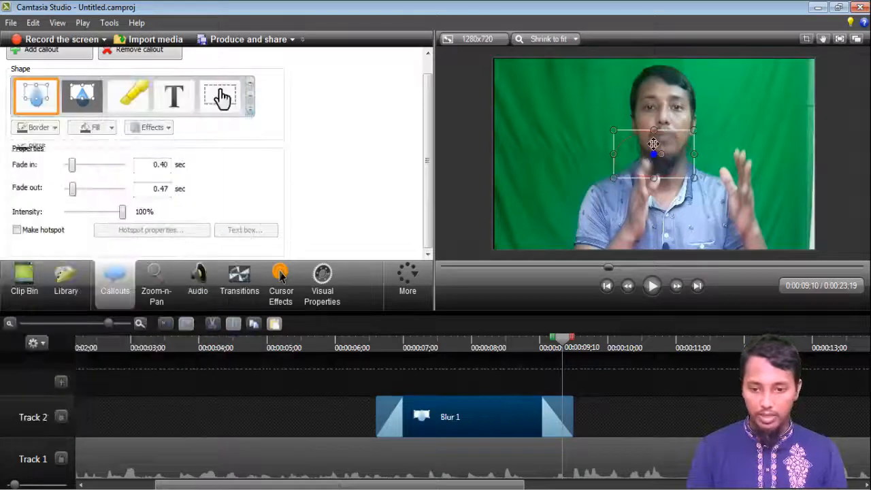
pyautogui.moveTo(653, 154); pyautogui.dragTo(657, 111)
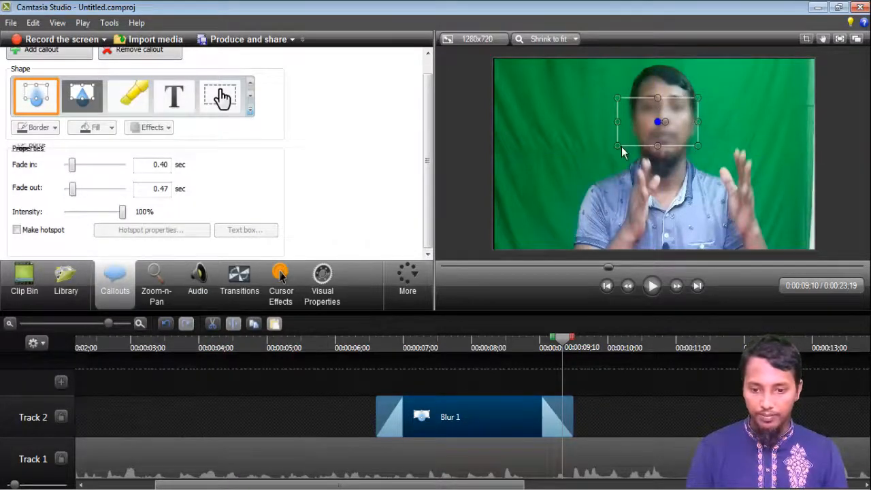
pyautogui.moveTo(616, 146); pyautogui.dragTo(589, 159)
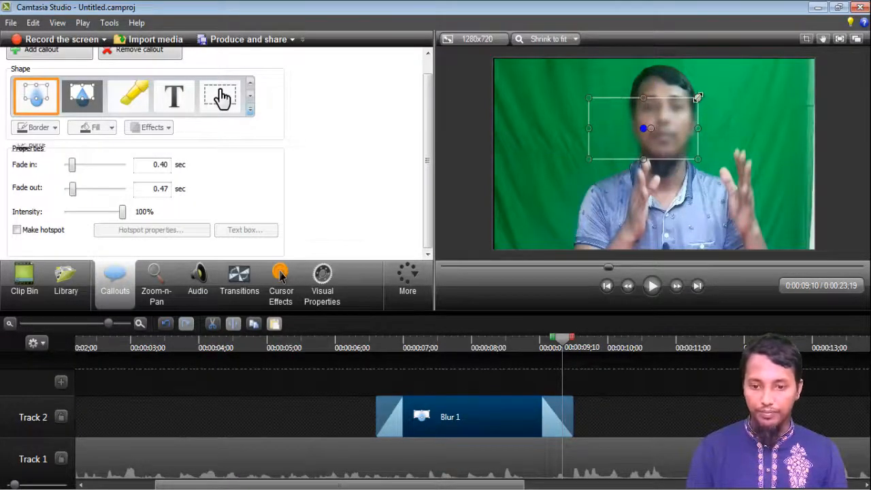
pyautogui.moveTo(697, 98); pyautogui.dragTo(760, 82)
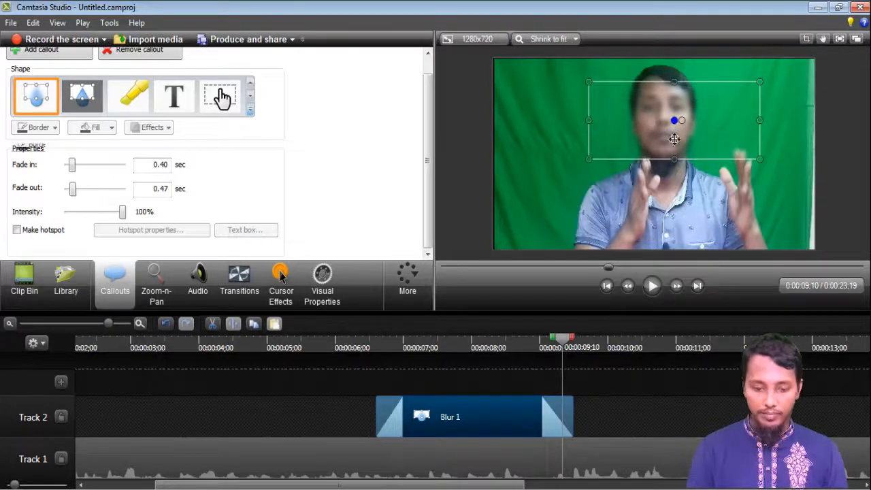
# Delete the blur callout and add a Spotlight callout enlarged over the presenter's head.
pyautogui.press('Delete')
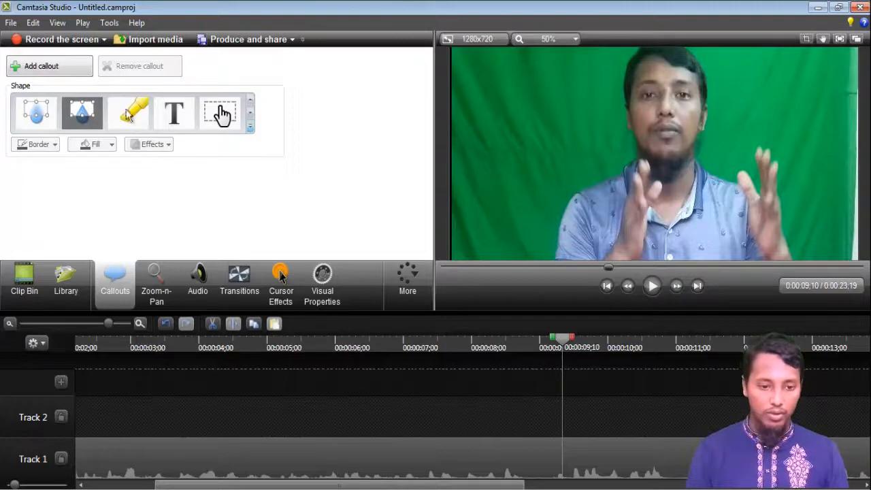
pyautogui.click(81, 113)
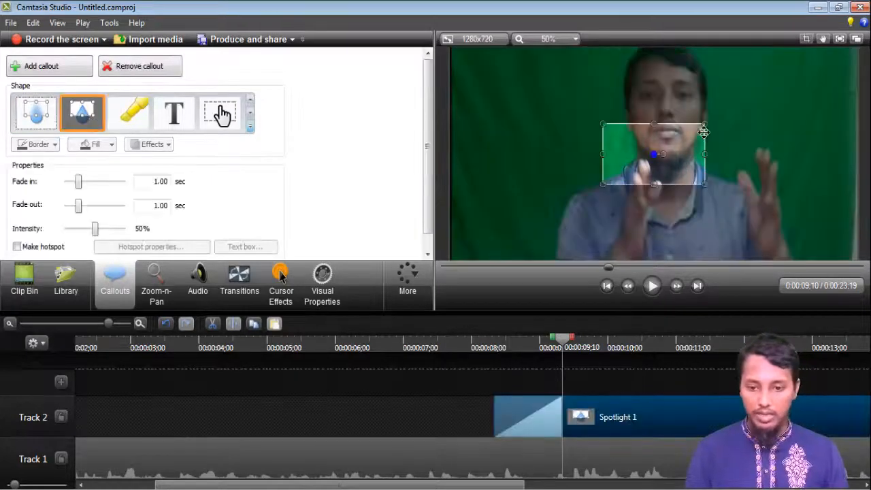
pyautogui.moveTo(704, 124); pyautogui.dragTo(732, 43)
pyautogui.moveTo(674, 136); pyautogui.dragTo(681, 139)
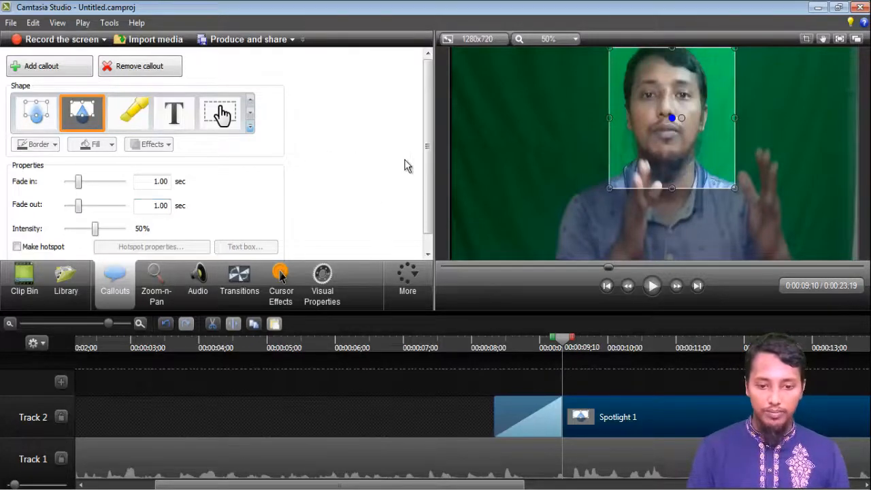
# Switch the callout to a Text callout and enter the sample text 9titkkfkfkfkfkfkkfkkfkfk.
pyautogui.click(174, 114)
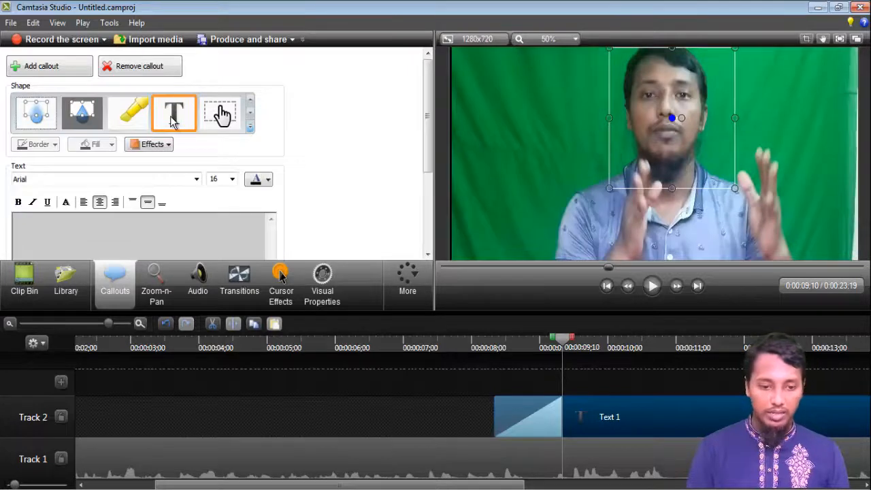
pyautogui.click(144, 232)
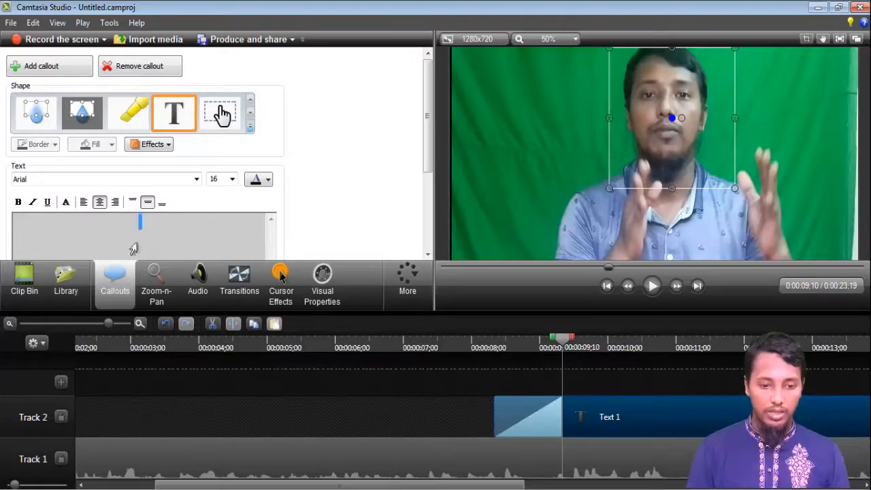
pyautogui.write('9t')
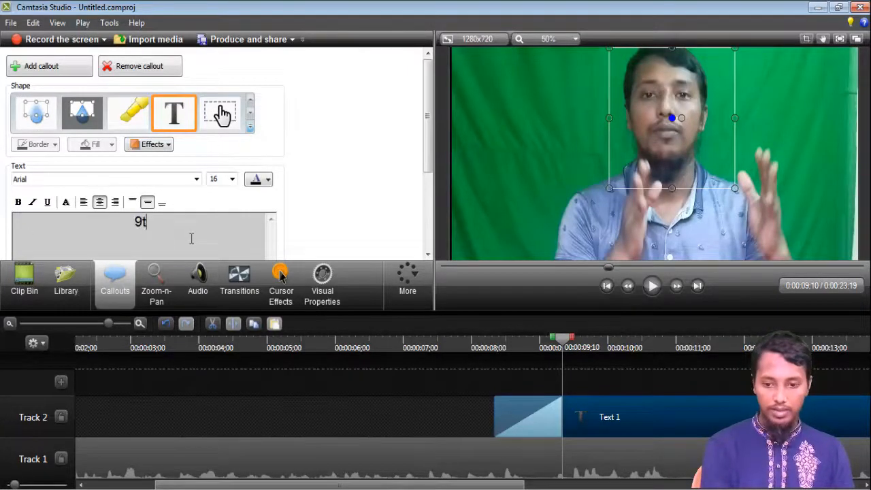
pyautogui.write('itkkfkfkfkfk')
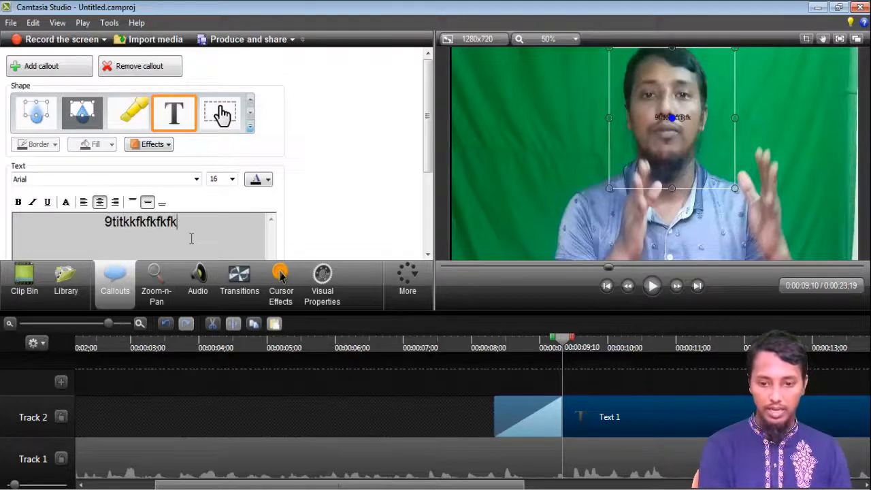
pyautogui.write('fkkfkkfkfk')
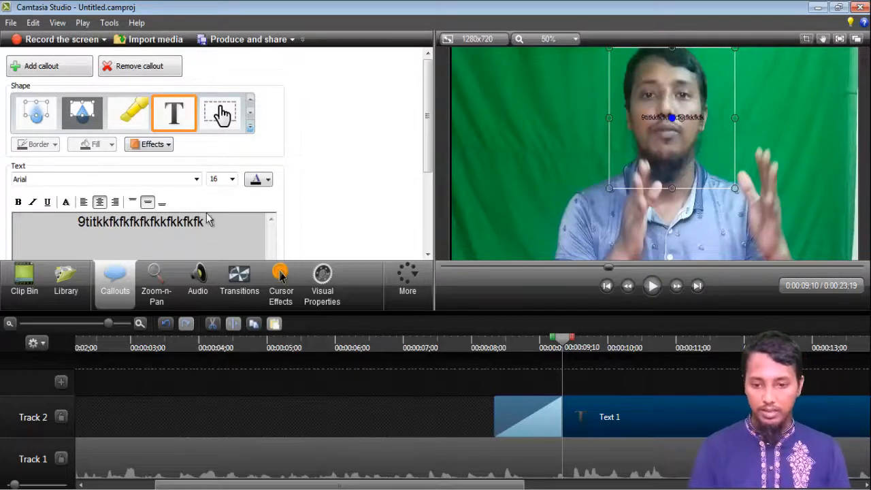
pyautogui.moveTo(247, 215); pyautogui.dragTo(32, 226)
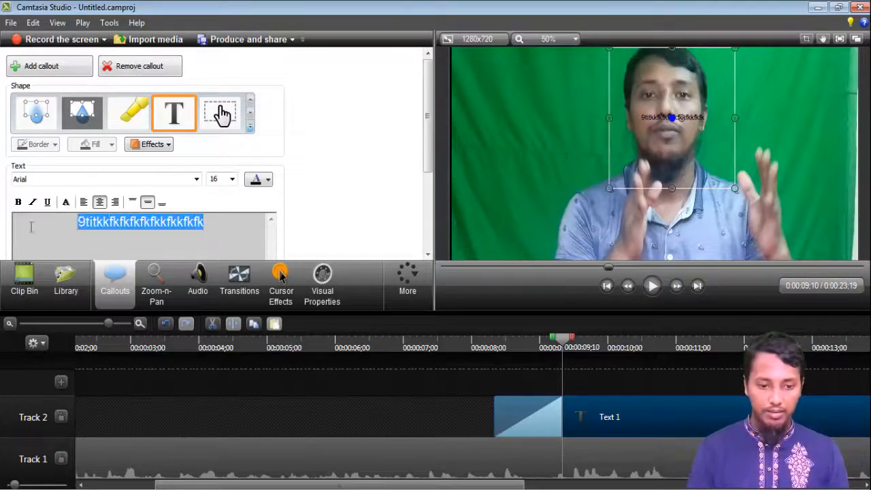
pyautogui.scroll(-5, 341, 170)
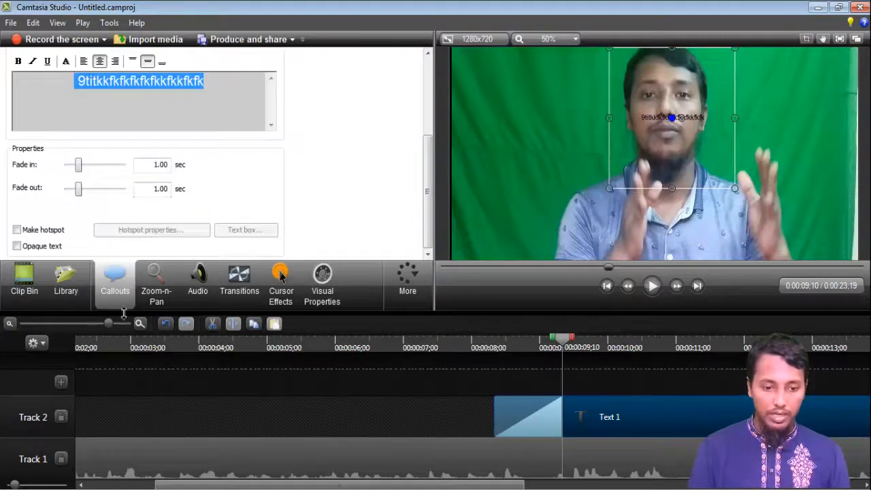
# Add a Zoom-n-Pan that zooms in on the presenter, shrinking the zoom frame to about two-thirds of the video.
pyautogui.click(156, 292)
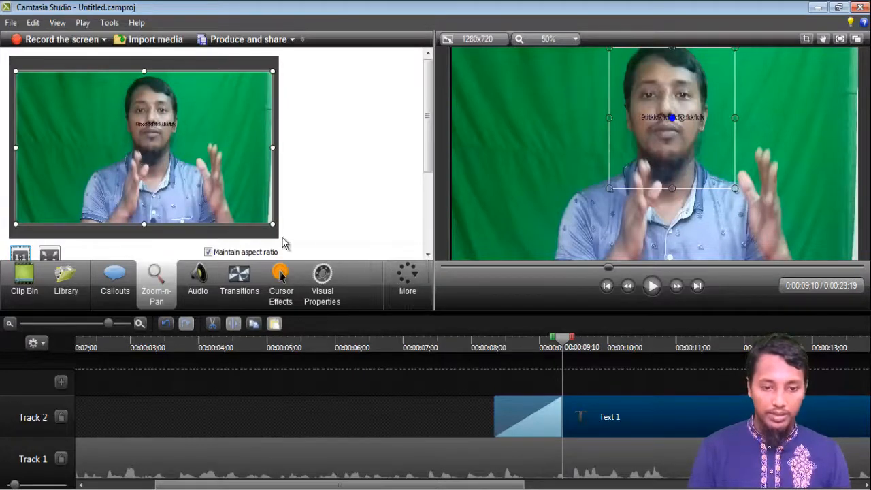
pyautogui.moveTo(272, 147); pyautogui.dragTo(195, 126)
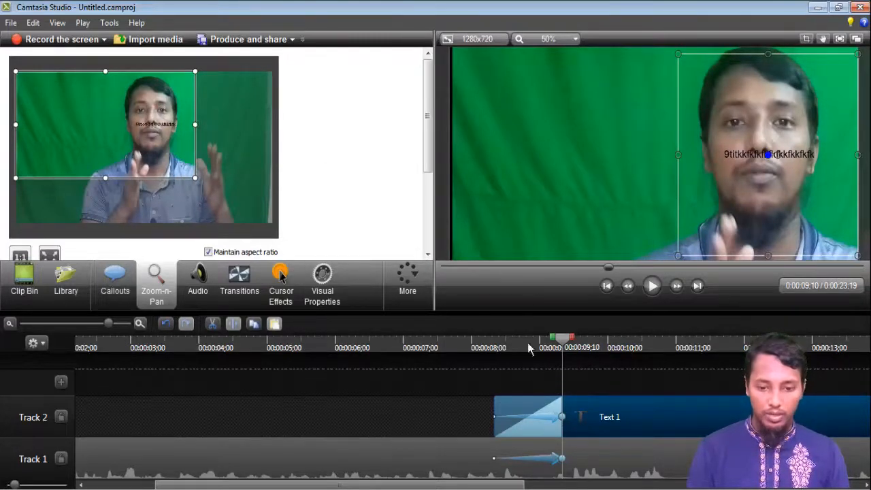
# Play back from about 0:00:08 to preview the zoom-in.
pyautogui.moveTo(563, 364); pyautogui.dragTo(483, 364)
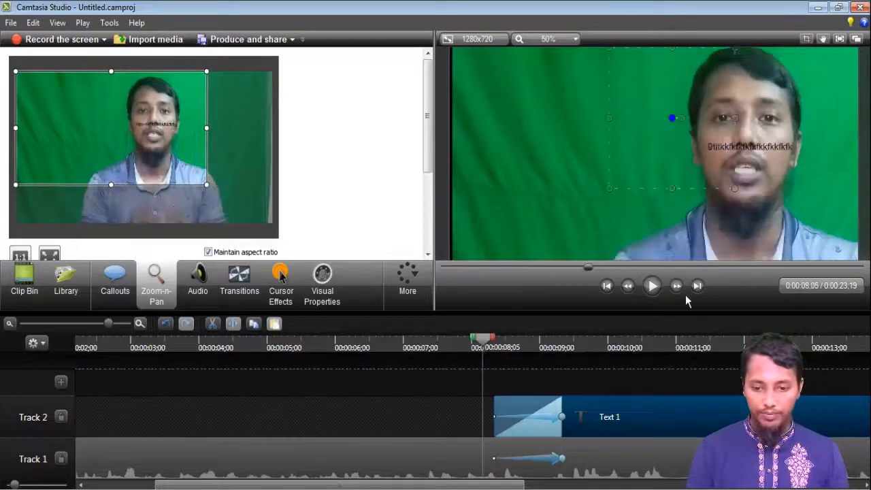
pyautogui.click(649, 289)
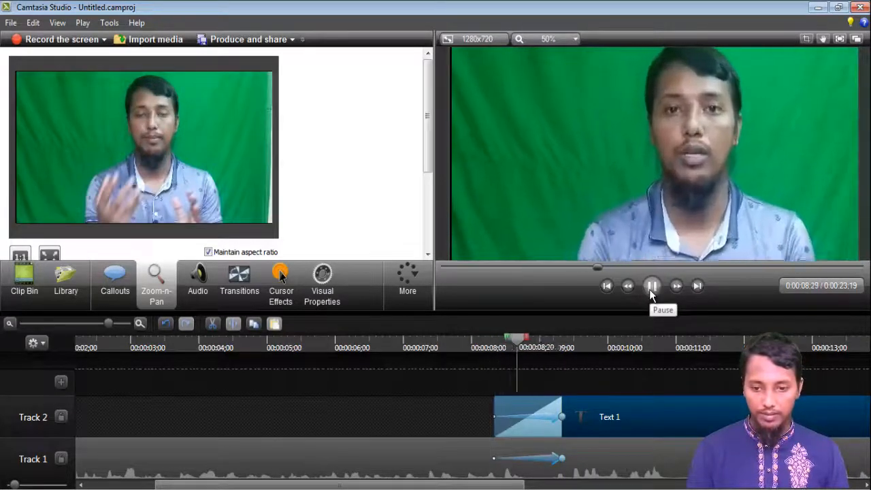
pyautogui.click(649, 289)
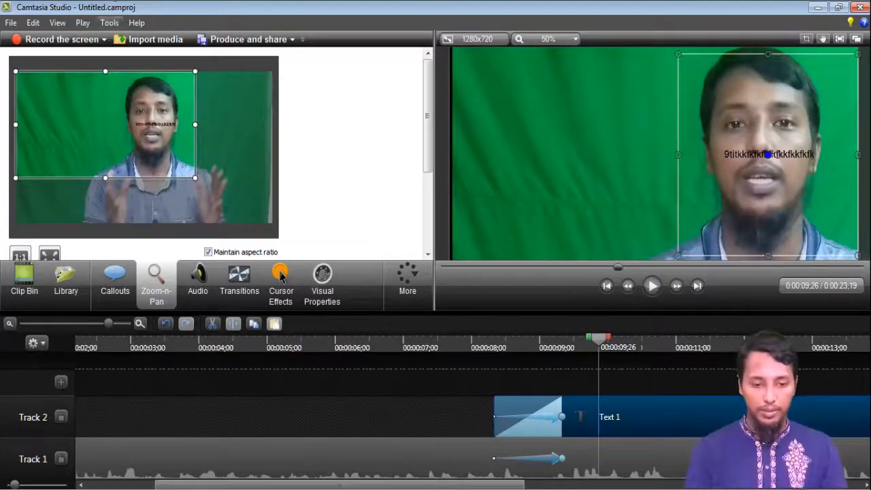
# Add a zoom back out to the full frame at about 0:00:09:26 and play the zoom sequence to check it.
pyautogui.moveTo(197, 177); pyautogui.dragTo(272, 223)
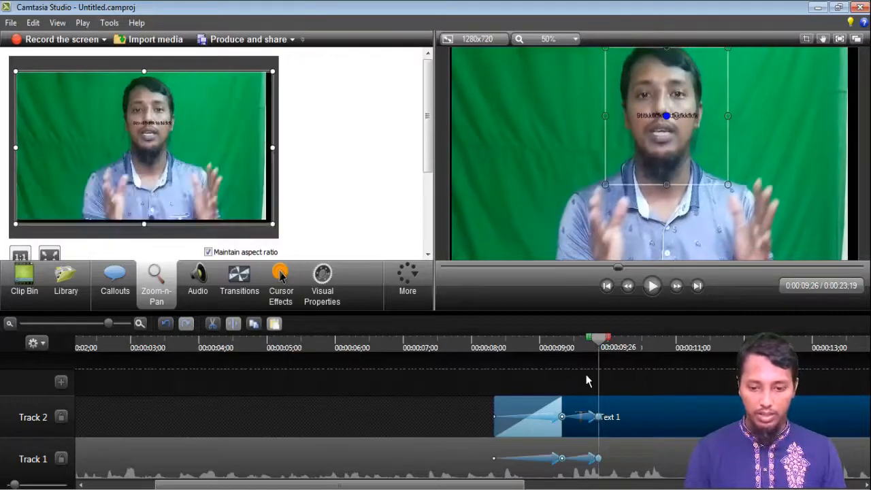
pyautogui.moveTo(598, 359); pyautogui.dragTo(502, 359)
pyautogui.click(653, 291)
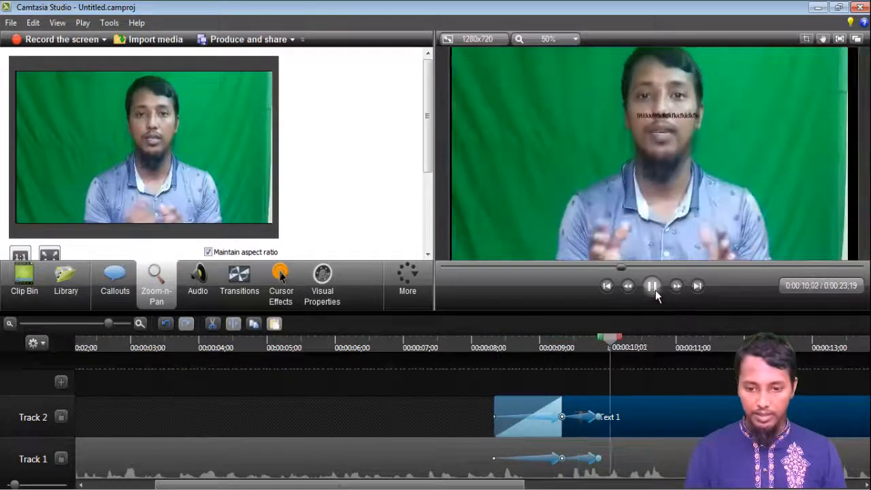
pyautogui.click(653, 287)
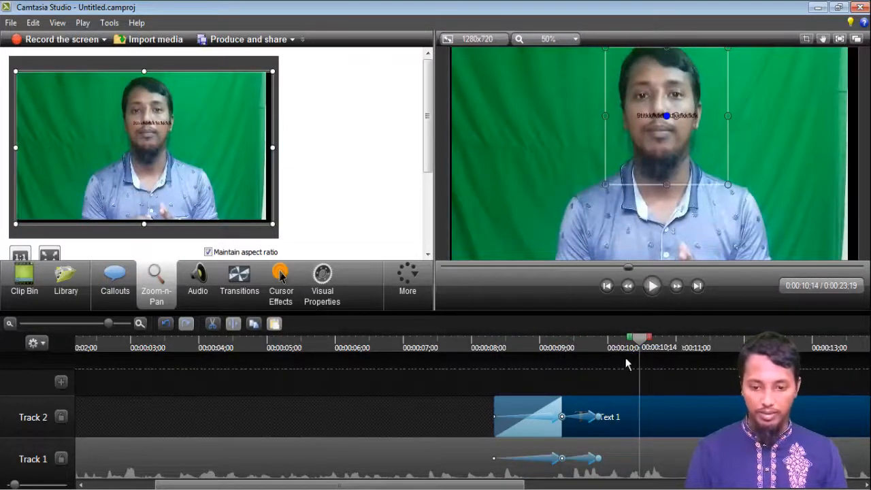
pyautogui.moveTo(643, 343); pyautogui.dragTo(563, 342)
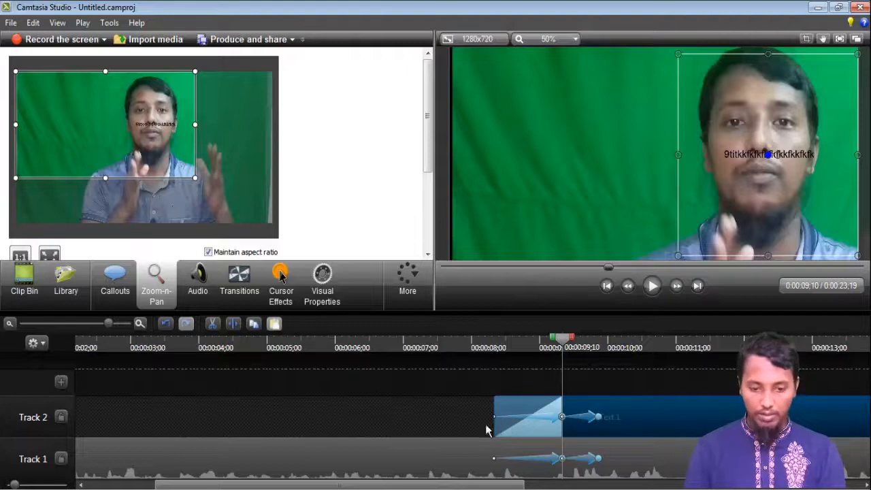
# Select the Track 1 video clip and raise its audio volume twice.
pyautogui.click(315, 474)
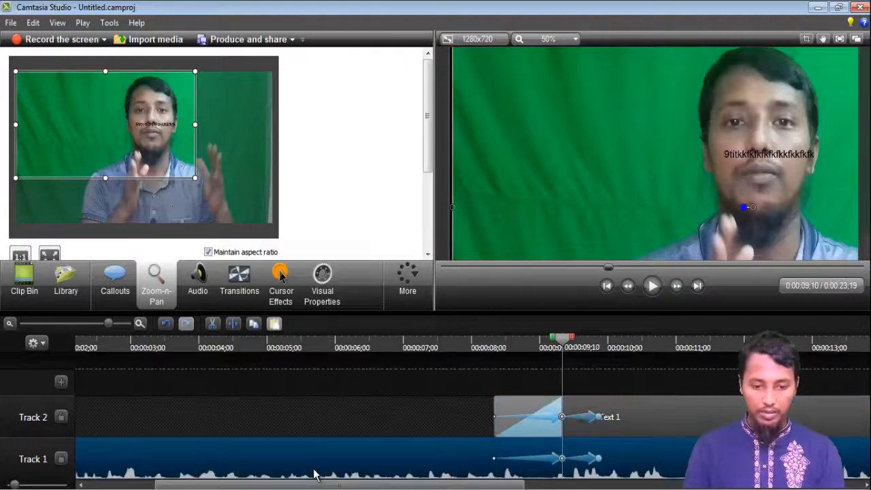
pyautogui.click(196, 289)
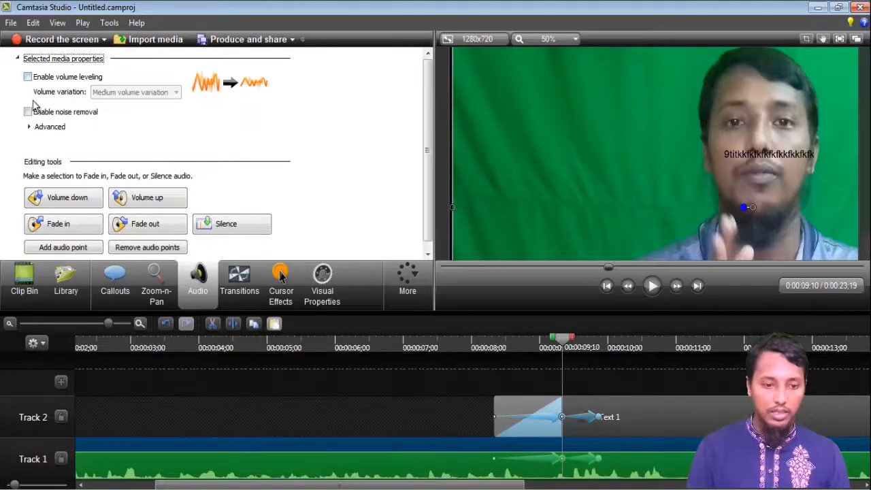
pyautogui.click(149, 204)
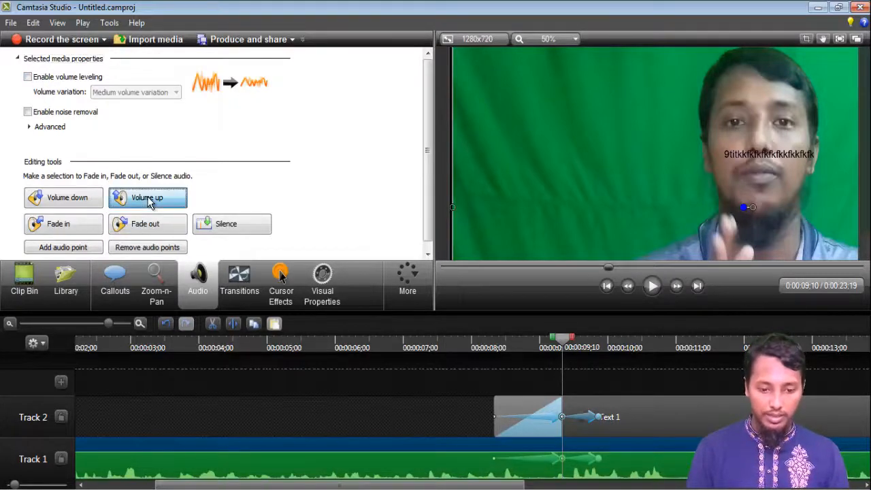
pyautogui.click(150, 204)
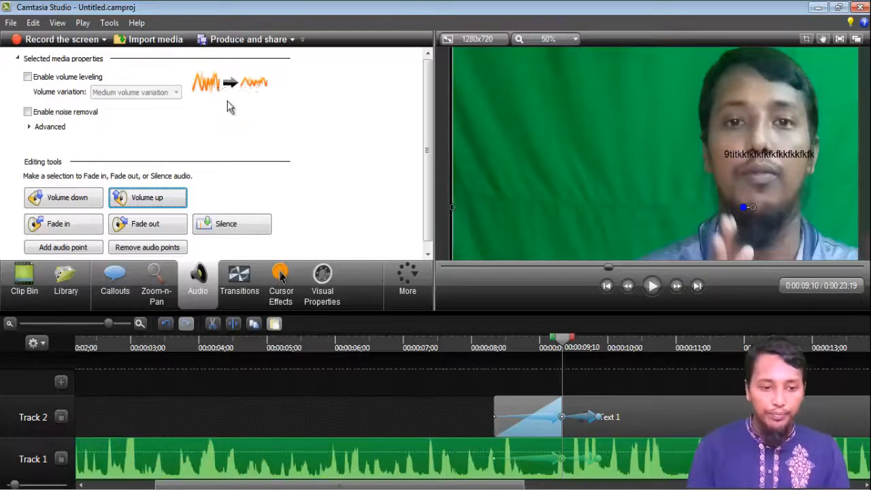
# Enable volume leveling on the clip and lower its volume three times.
pyautogui.click(27, 77)
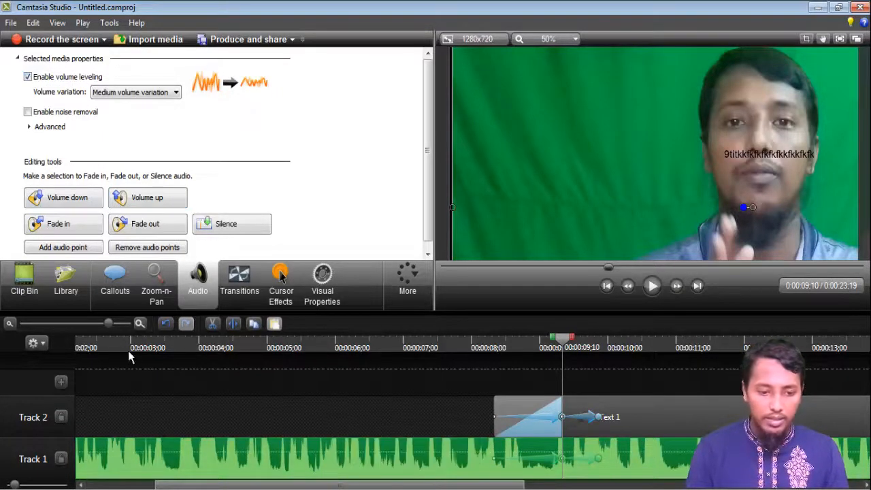
pyautogui.moveTo(109, 325); pyautogui.dragTo(123, 325)
pyautogui.click(75, 205)
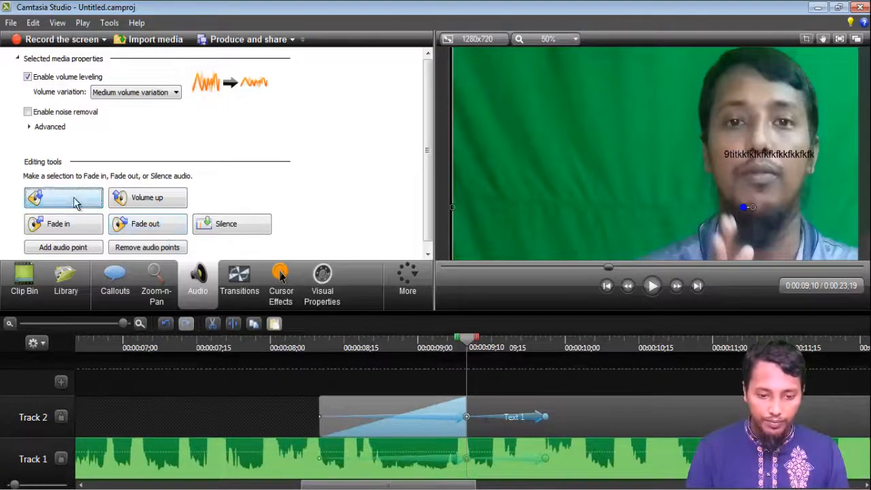
pyautogui.click(75, 204)
pyautogui.click(75, 204)
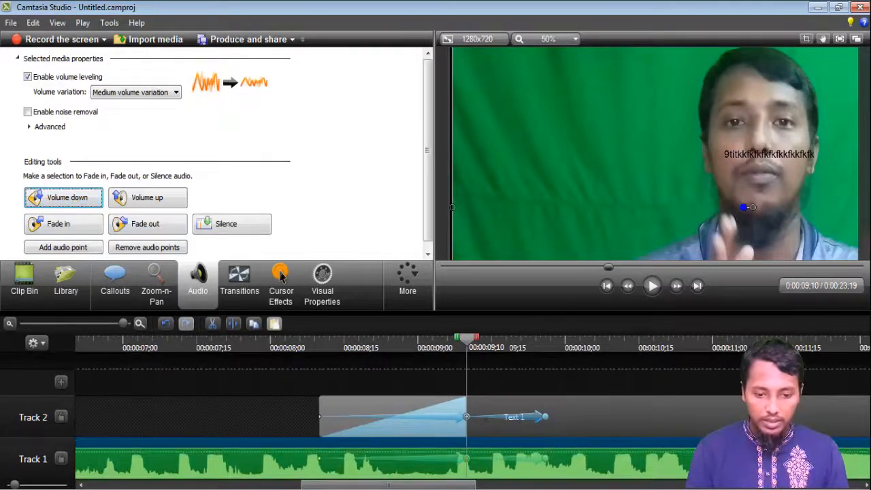
# Try the Low and High volume variation presets, then return to Medium volume variation.
pyautogui.click(369, 457)
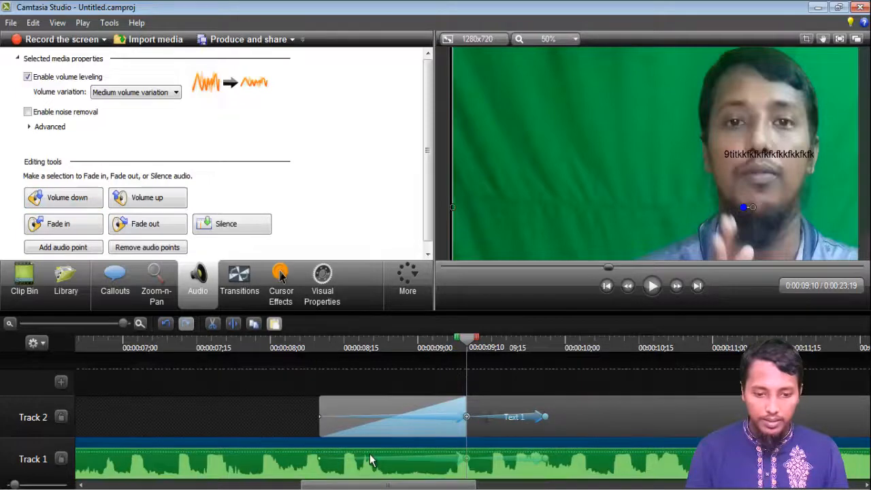
pyautogui.click(32, 79)
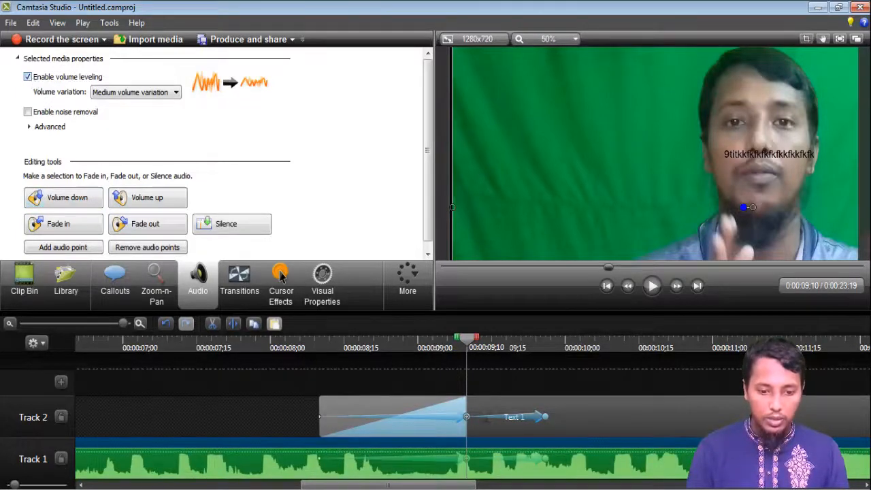
pyautogui.click(176, 93)
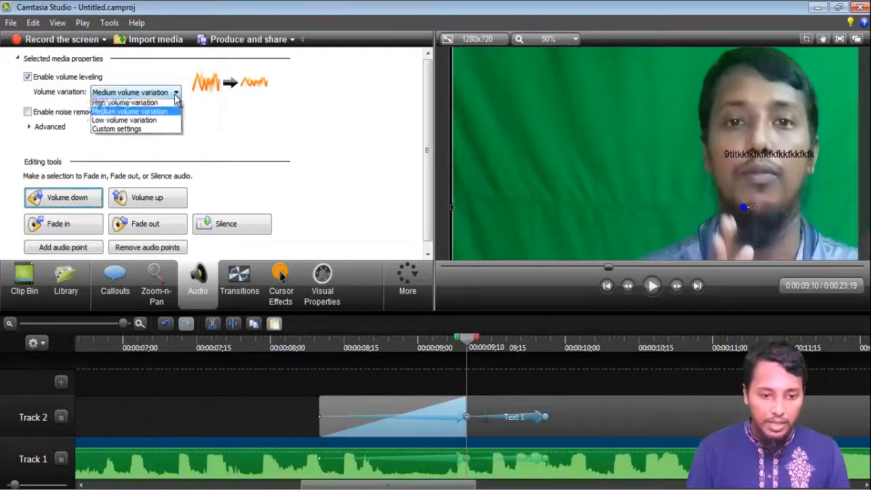
pyautogui.click(158, 123)
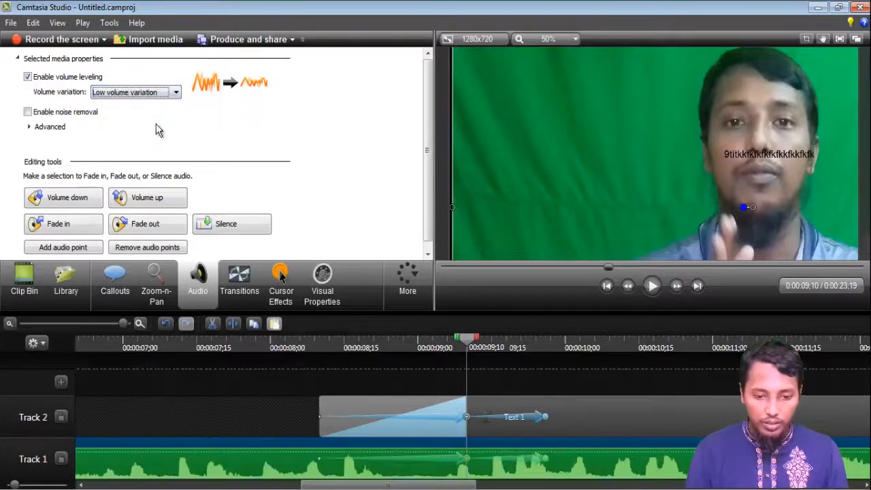
pyautogui.click(177, 92)
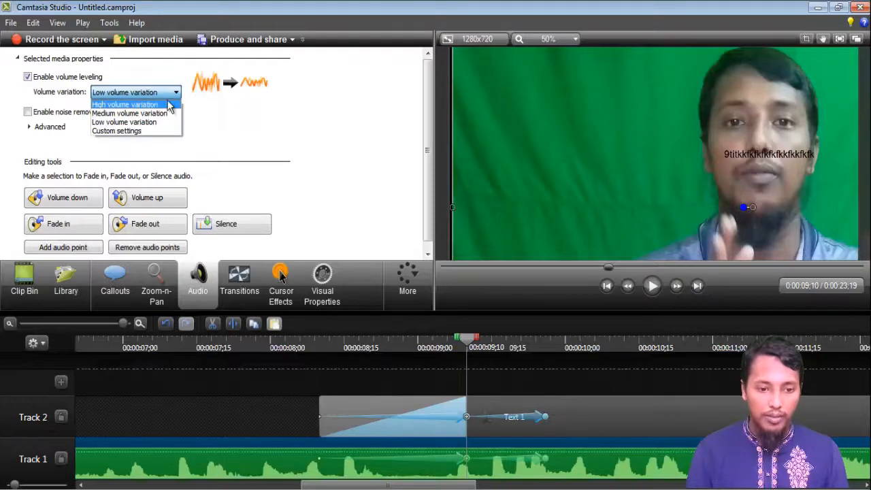
pyautogui.click(170, 105)
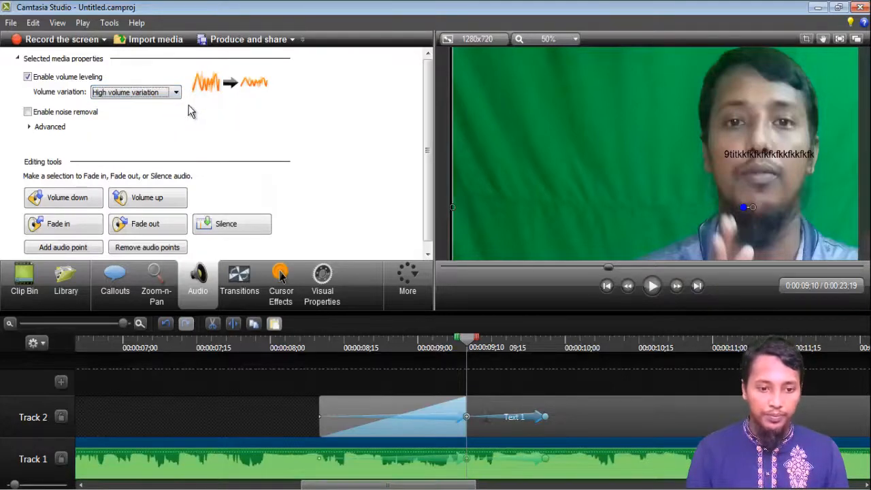
pyautogui.click(176, 93)
pyautogui.click(171, 113)
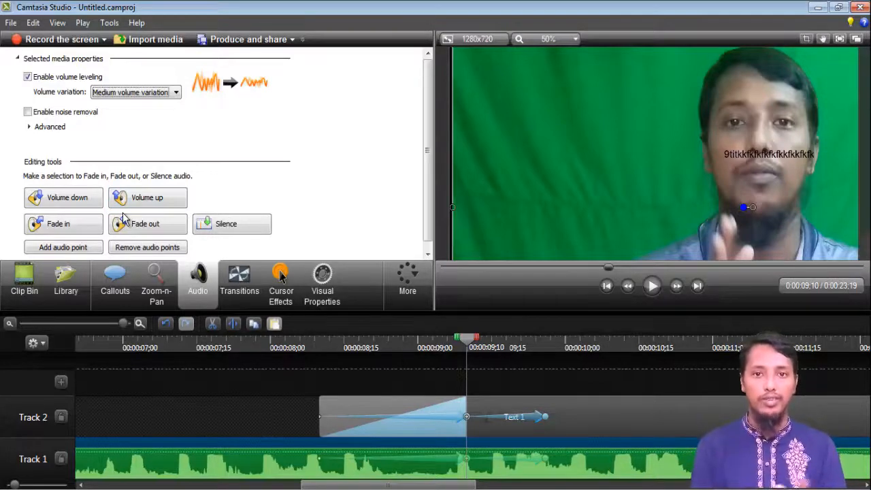
# Enable noise removal and set its advanced sensitivity to 67.
pyautogui.click(28, 113)
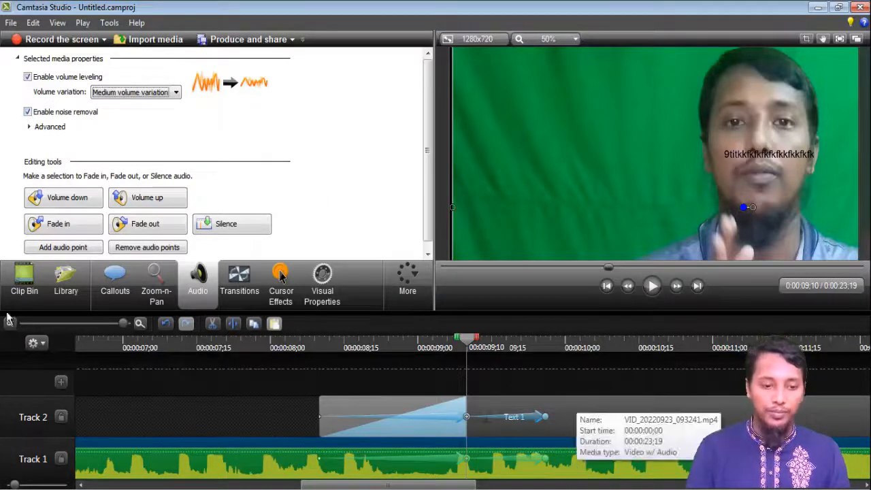
pyautogui.click(54, 126)
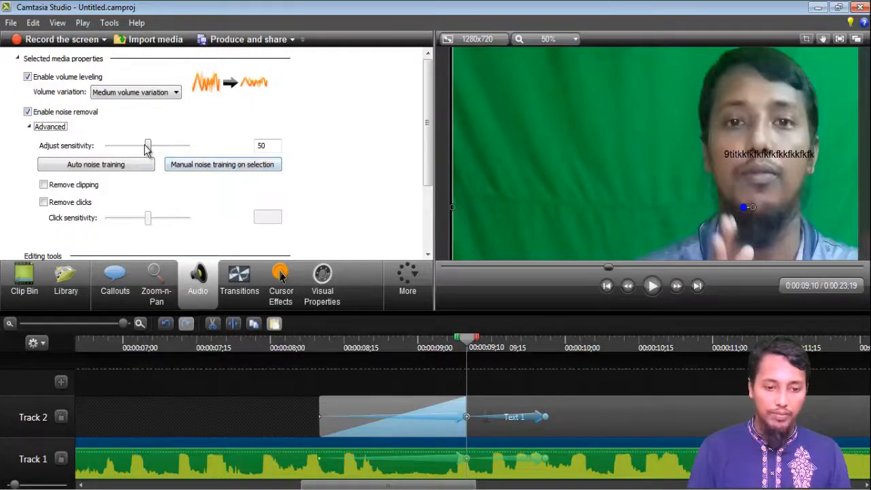
pyautogui.moveTo(147, 145)
pyautogui.mouseDown()
pyautogui.moveTo(131, 145)
pyautogui.moveTo(161, 146)
pyautogui.mouseUp()
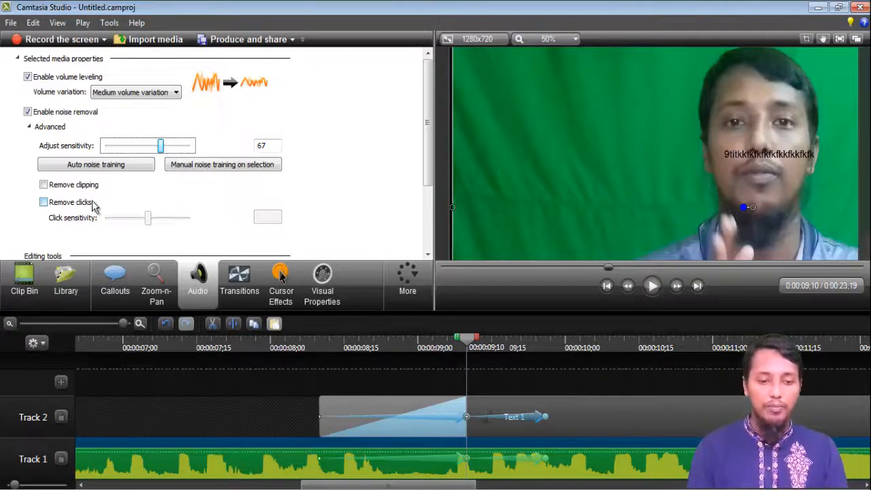
# Turn on Remove clicks and switch noise removal back off.
pyautogui.click(56, 206)
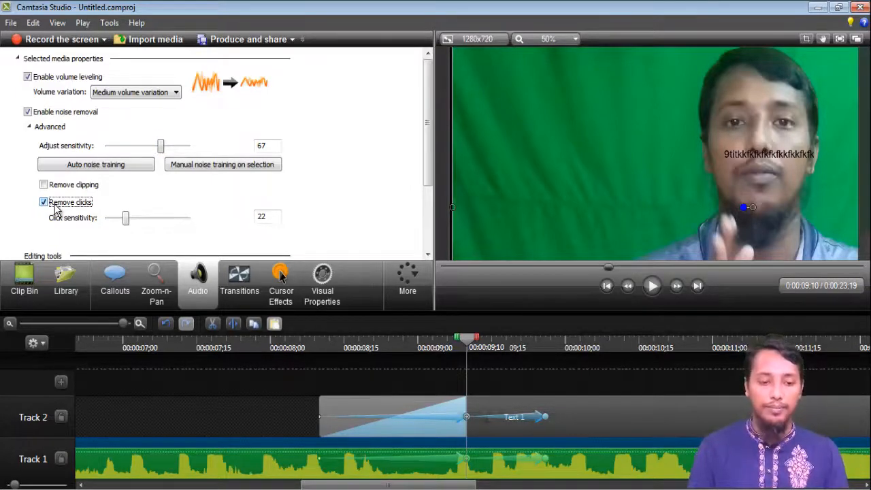
pyautogui.click(70, 113)
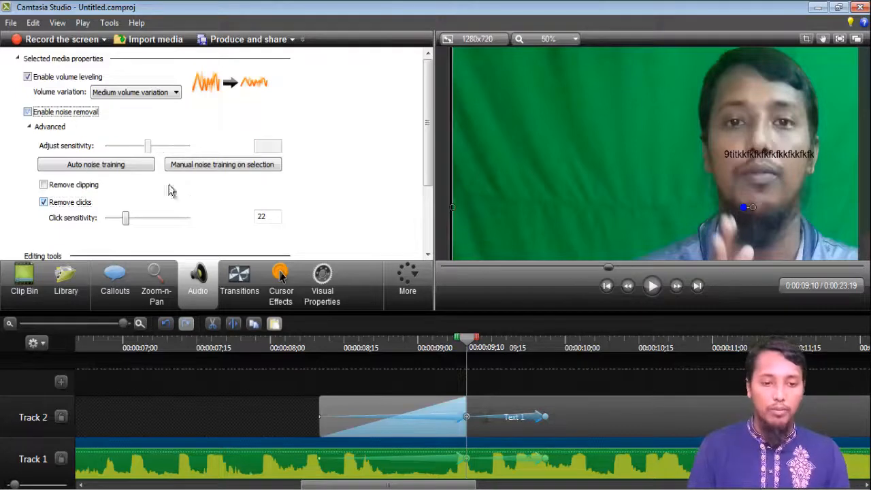
# Lower the clip's audio volume once, then raise it three times with the audio editing tools.
pyautogui.scroll(-3, 215, 198)
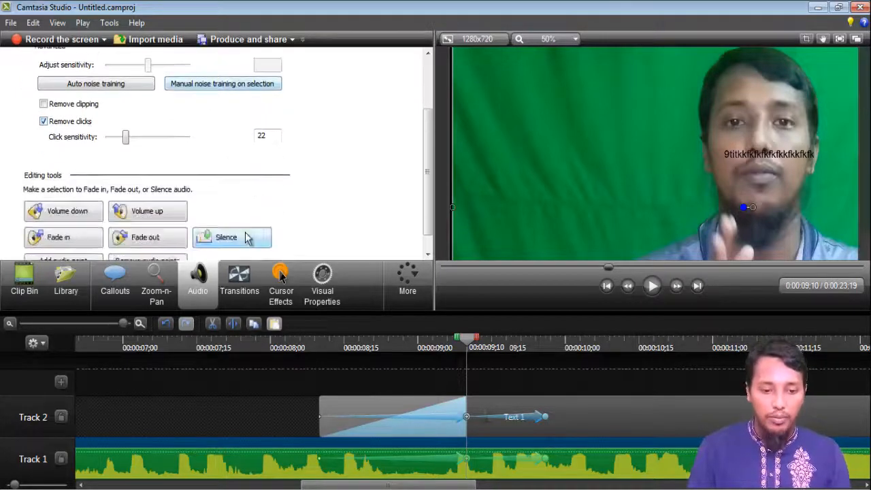
pyautogui.click(77, 215)
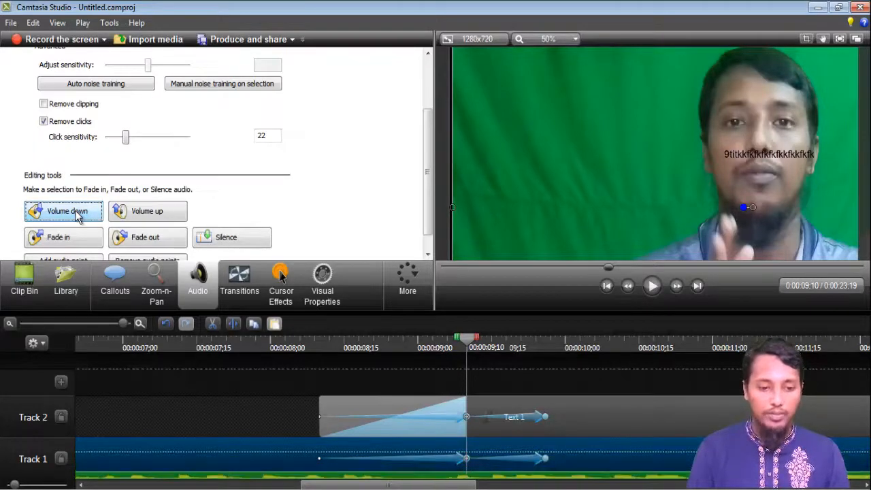
pyautogui.click(146, 213)
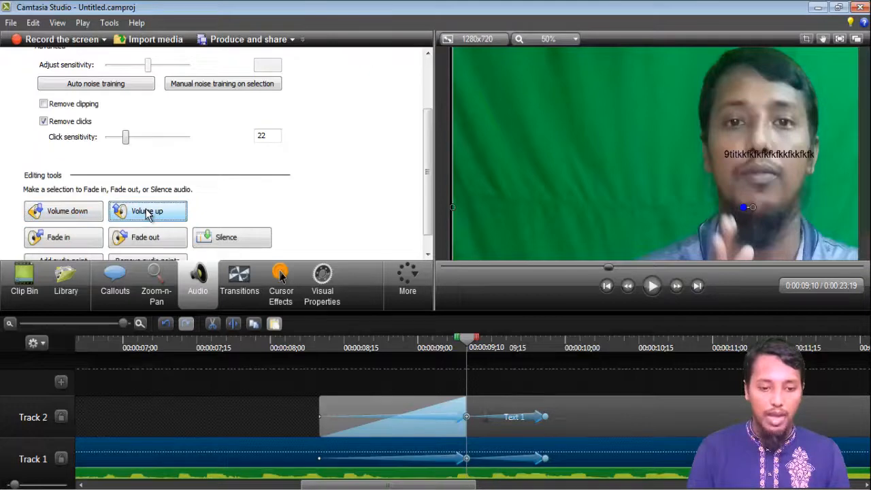
pyautogui.click(146, 213)
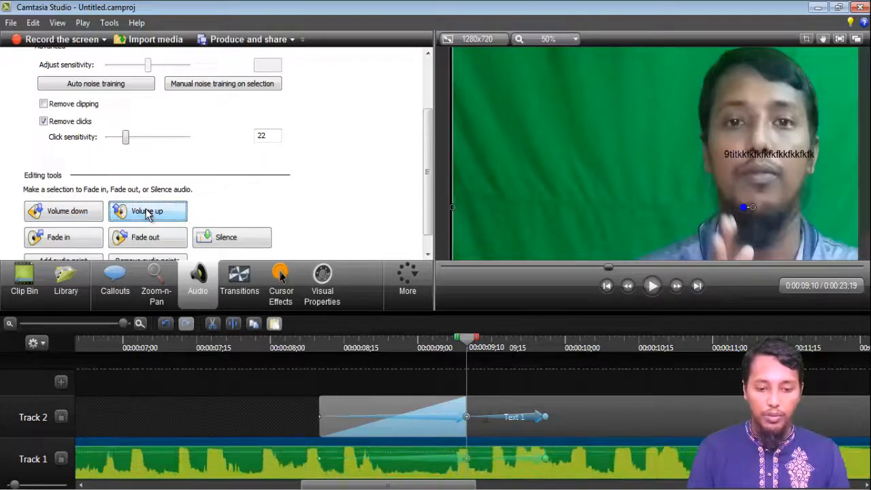
pyautogui.click(146, 214)
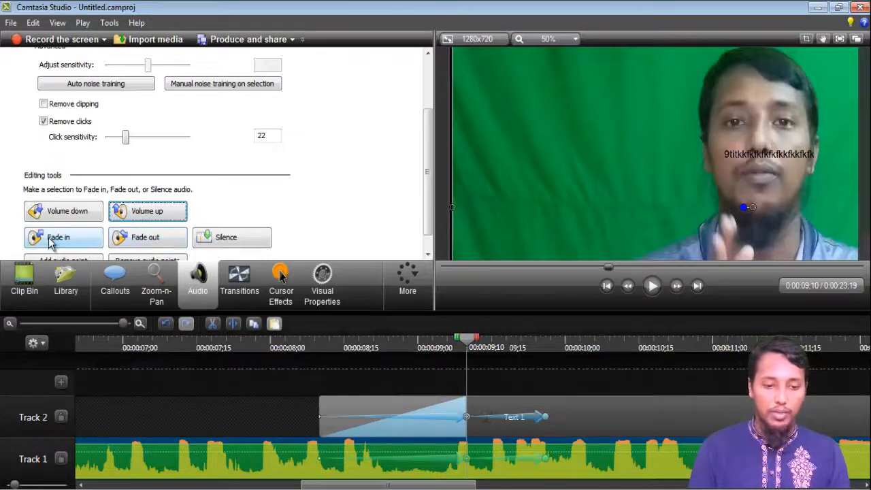
pyautogui.scroll(2, 48, 237)
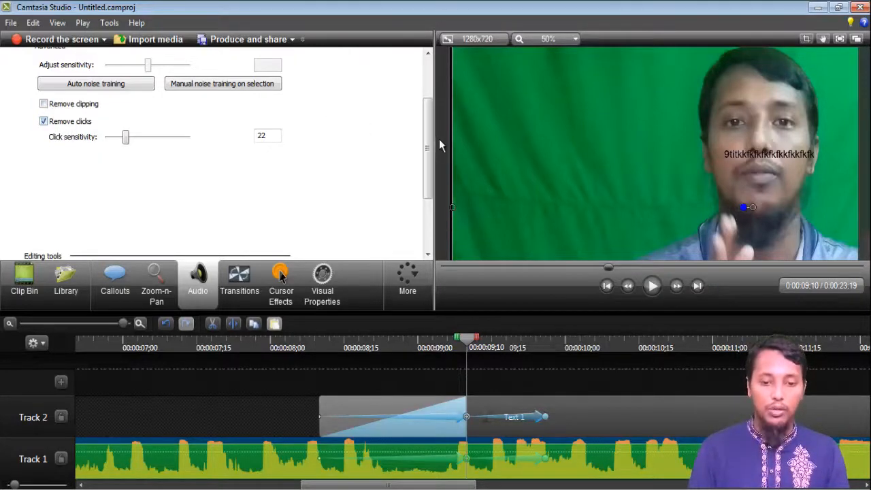
pyautogui.moveTo(433, 123); pyautogui.dragTo(433, 81)
pyautogui.moveTo(425, 133); pyautogui.dragTo(433, 54)
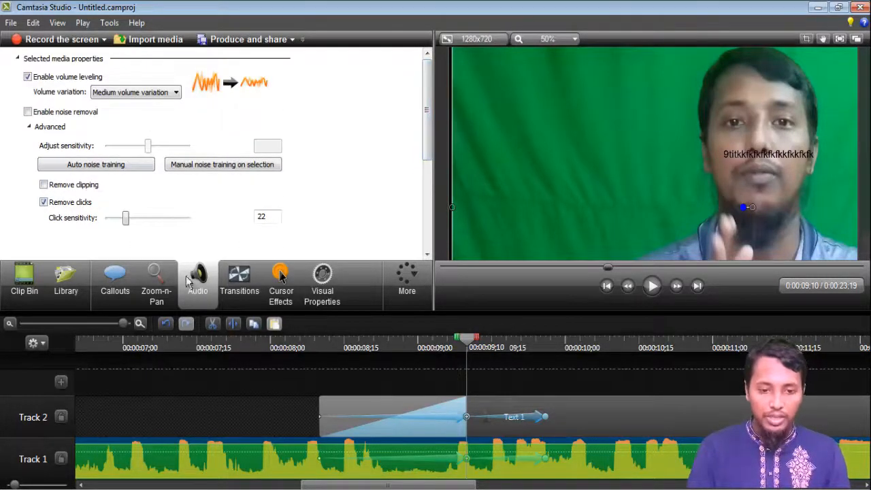
# Open the transitions and preview the Strips and Stretch transitions.
pyautogui.click(242, 295)
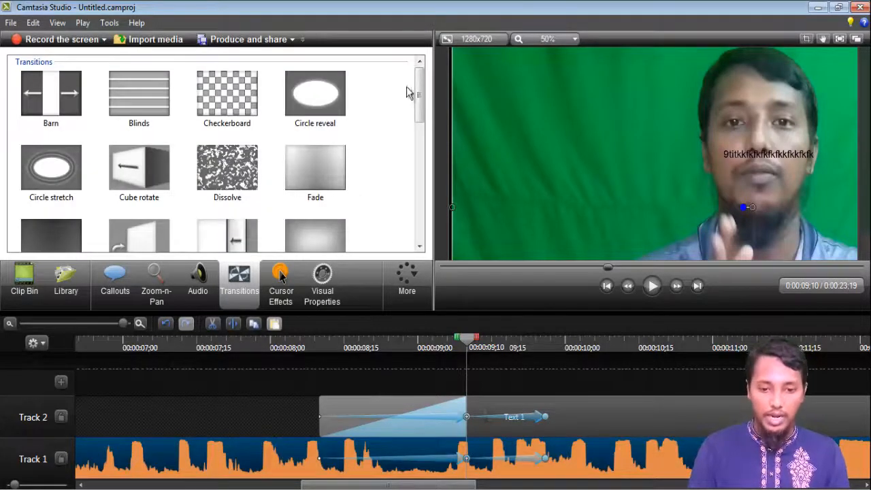
pyautogui.moveTo(418, 109); pyautogui.dragTo(415, 207)
pyautogui.click(324, 170)
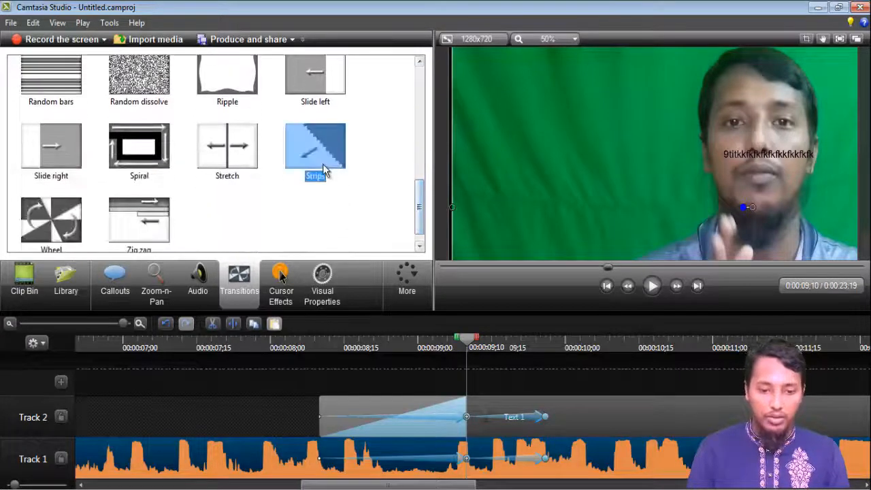
pyautogui.rightClick(316, 155)
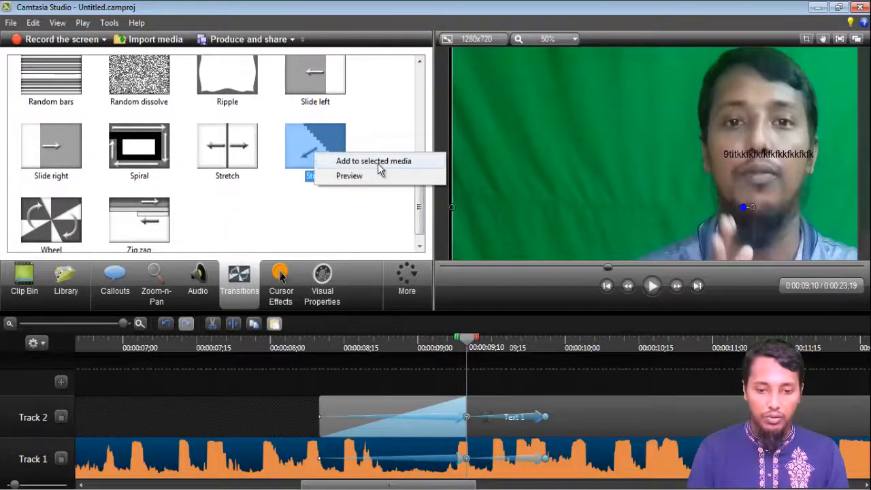
pyautogui.click(342, 175)
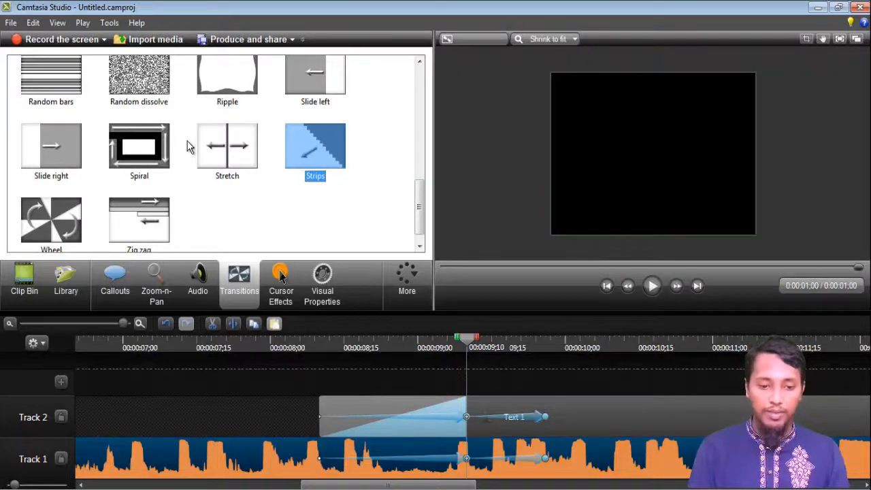
pyautogui.rightClick(208, 143)
pyautogui.click(241, 163)
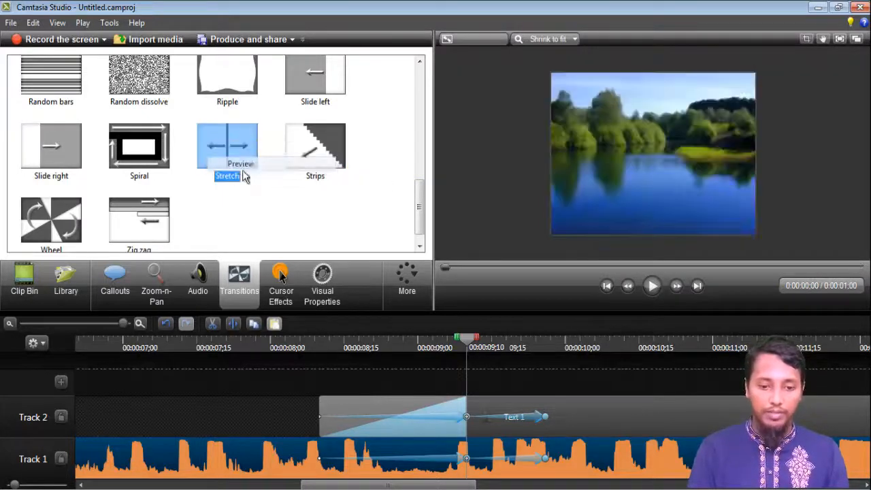
# Preview the Spiral and Slide right transitions.
pyautogui.rightClick(136, 145)
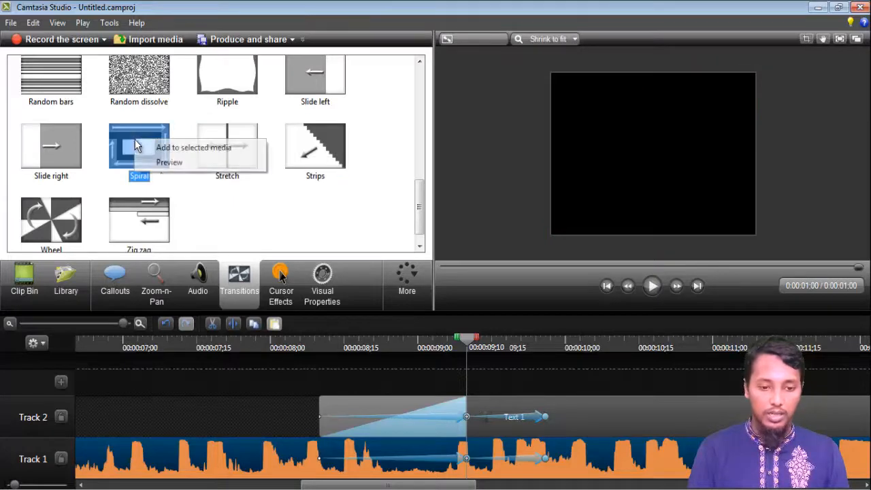
pyautogui.click(167, 162)
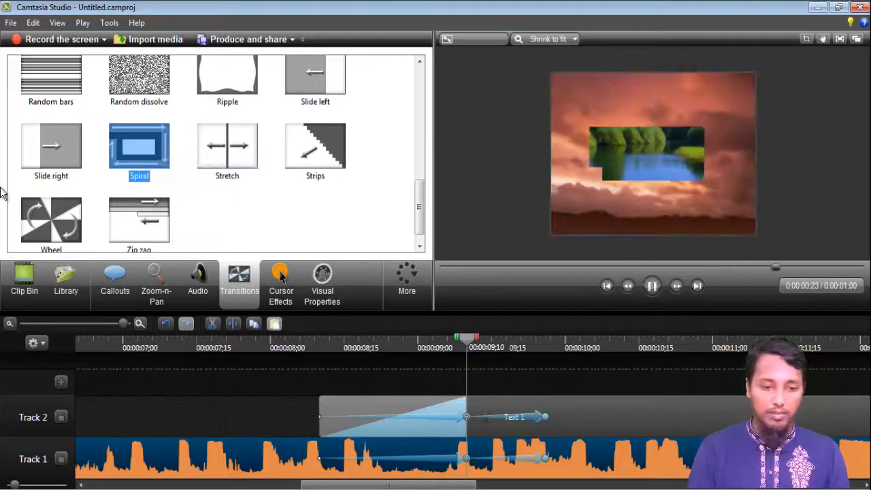
pyautogui.rightClick(66, 145)
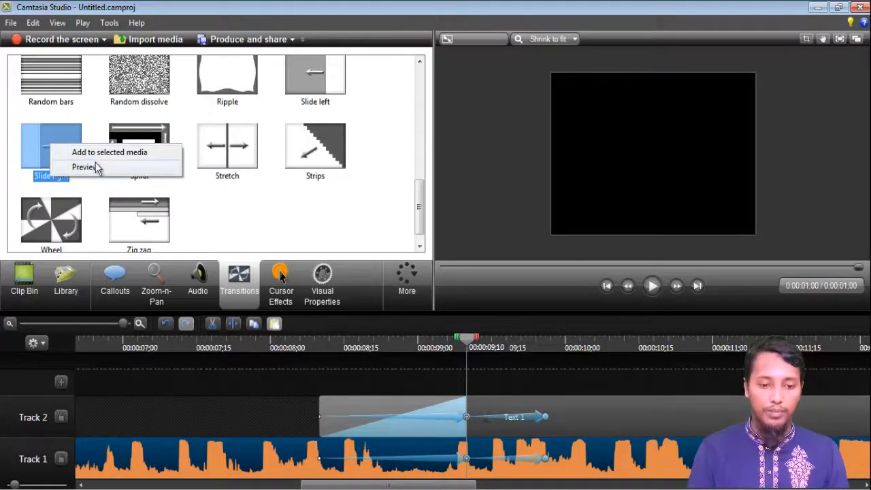
pyautogui.click(97, 167)
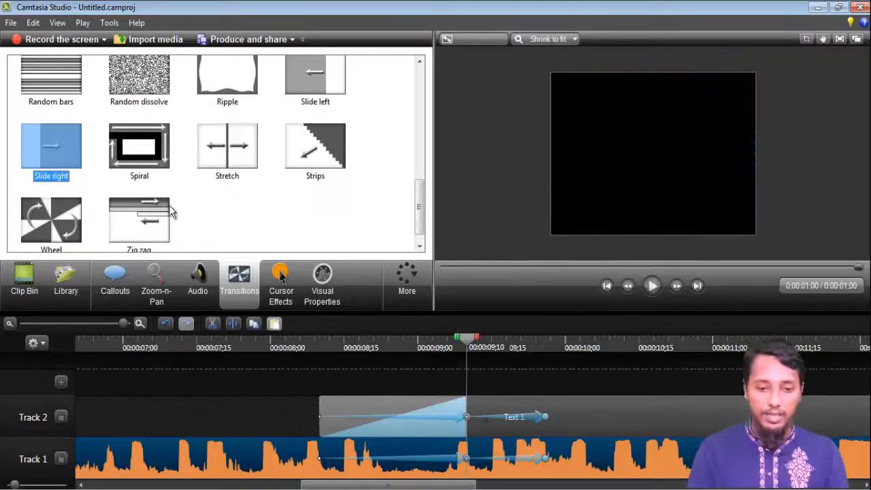
# Select Strips, zoom the timeline out and play the clip's opening transition.
pyautogui.click(310, 160)
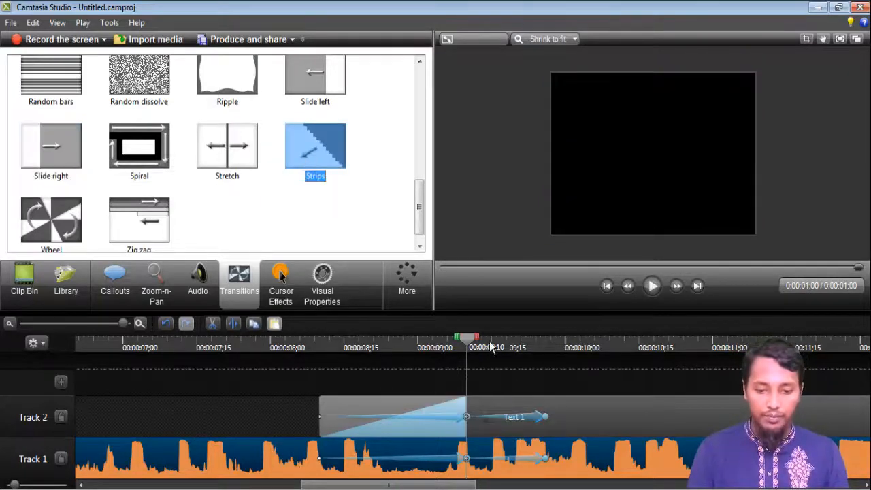
pyautogui.moveTo(474, 339); pyautogui.dragTo(85, 325)
pyautogui.click(651, 285)
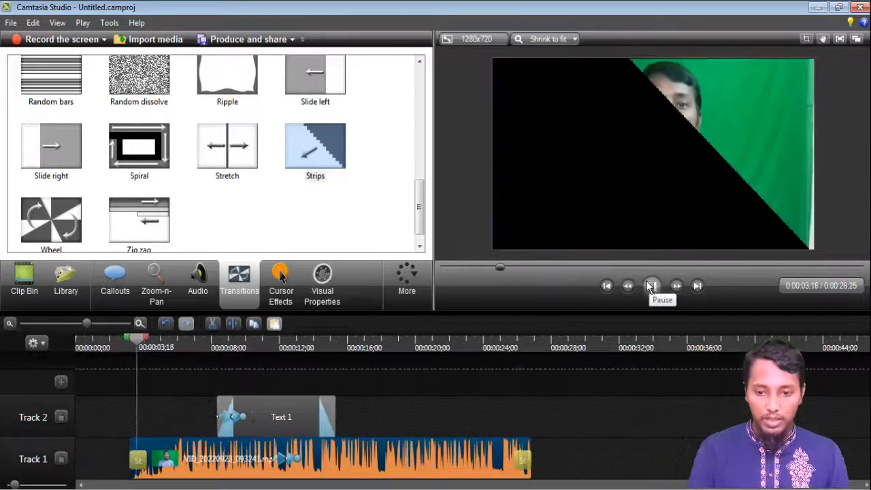
pyautogui.click(651, 286)
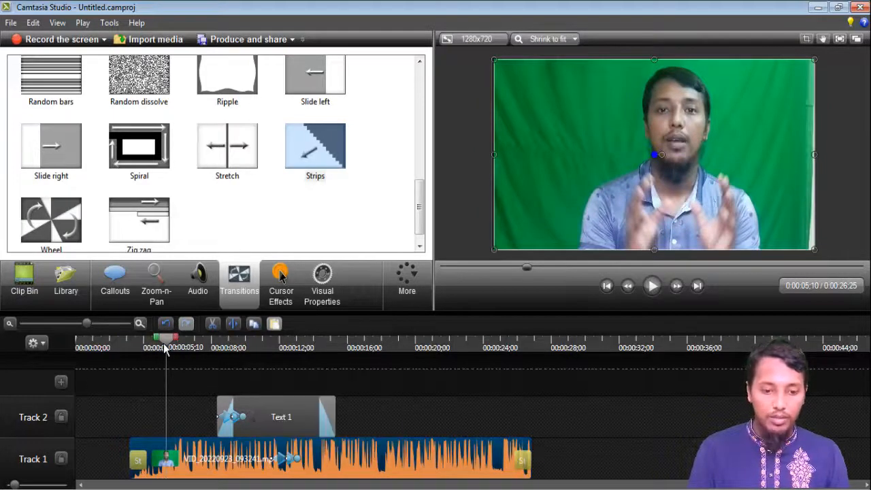
# Play the clip's ending transition near 00:00:25;25.
pyautogui.moveTo(165, 348); pyautogui.dragTo(511, 352)
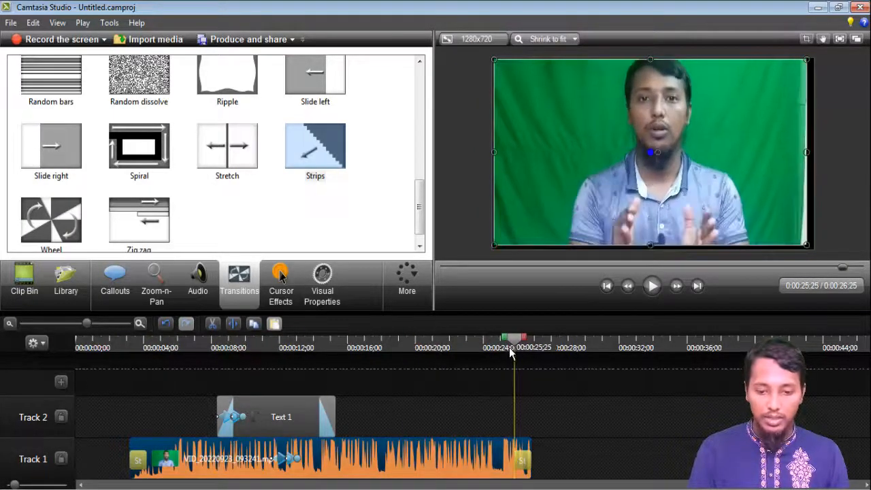
pyautogui.click(652, 286)
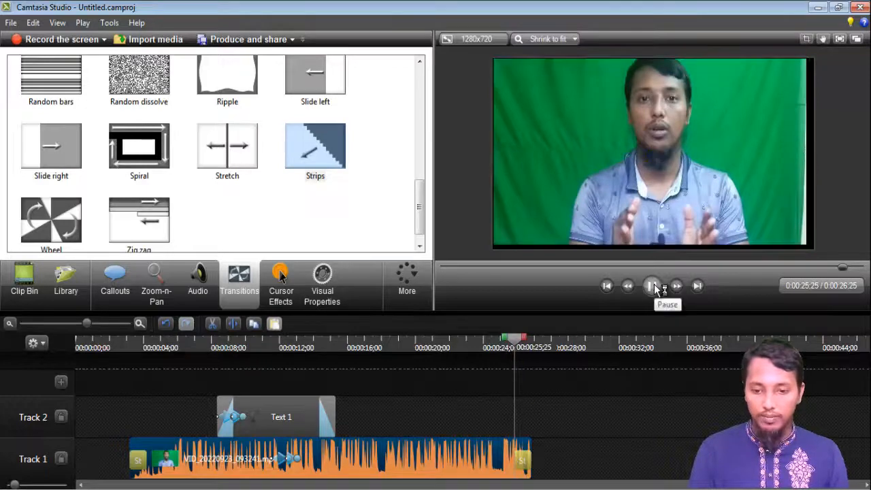
pyautogui.click(293, 226)
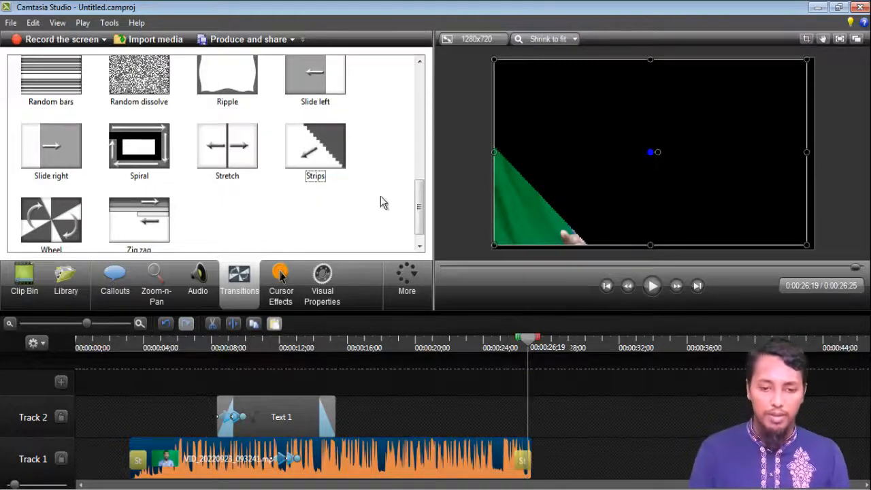
pyautogui.moveTo(419, 210); pyautogui.dragTo(421, 234)
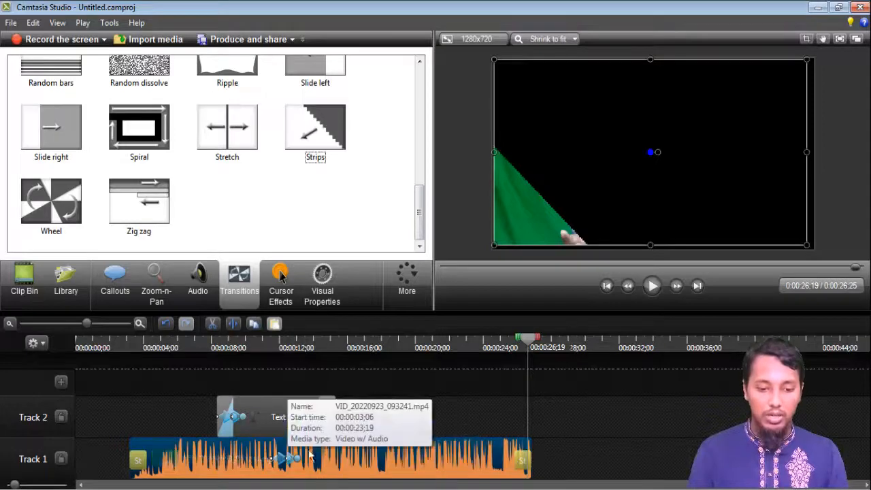
# Move the Text 1 callout off Track 2 and zoom the timeline out.
pyautogui.moveTo(293, 422); pyautogui.dragTo(133, 415)
pyautogui.scroll(2, 133, 416)
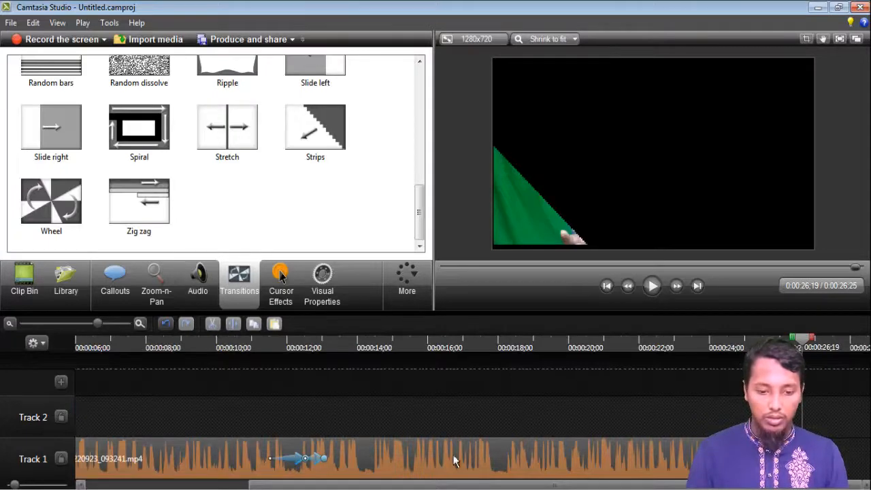
pyautogui.moveTo(99, 325); pyautogui.dragTo(87, 324)
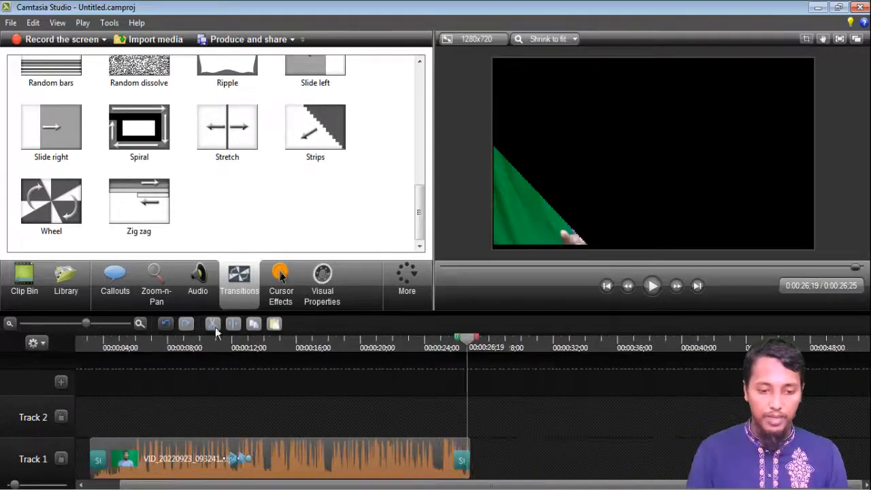
# Split the Track 1 clip at 00:00:14;28 and pull the two pieces apart, leaving a gap.
pyautogui.click(245, 463)
pyautogui.moveTo(302, 360); pyautogui.dragTo(279, 367)
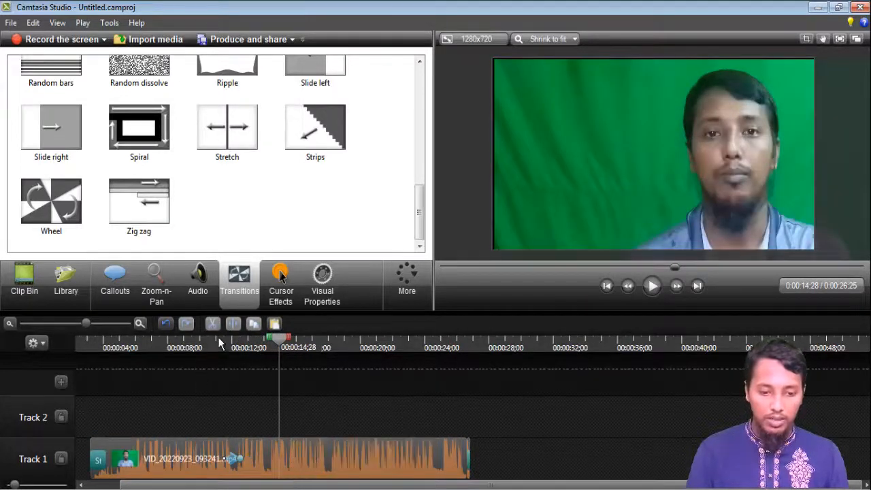
pyautogui.click(253, 439)
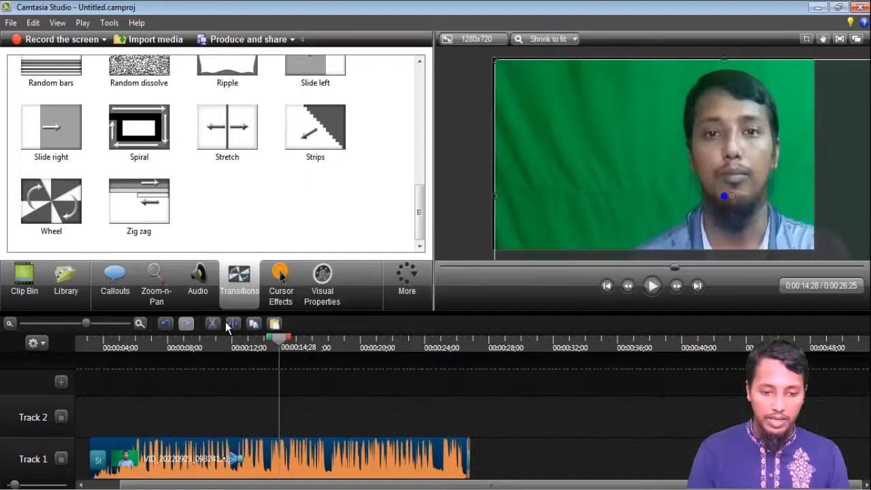
pyautogui.click(232, 325)
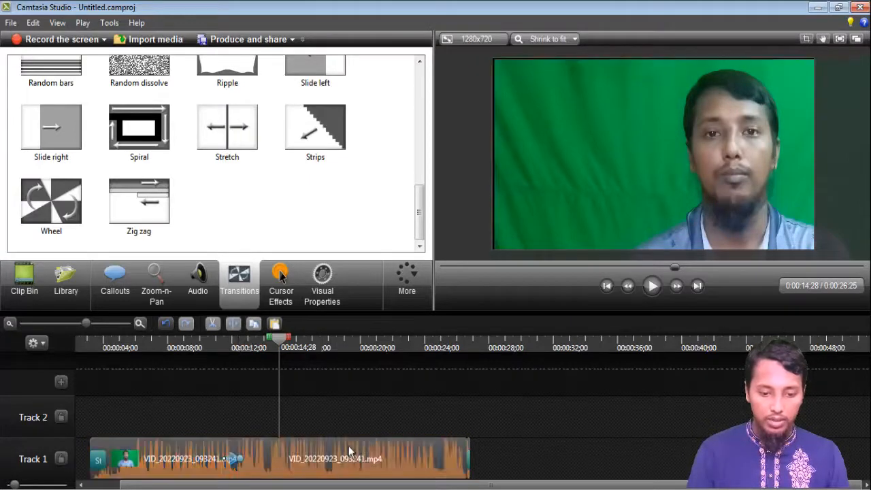
pyautogui.click(376, 456)
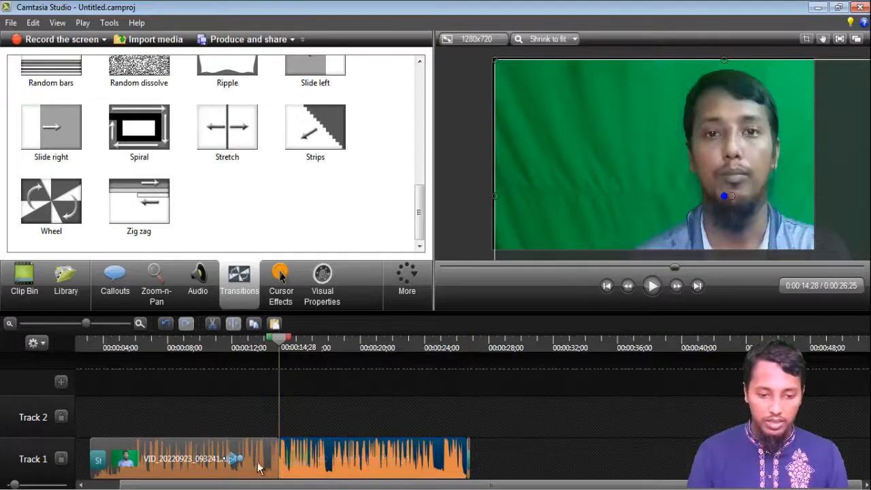
pyautogui.moveTo(413, 459); pyautogui.dragTo(232, 464)
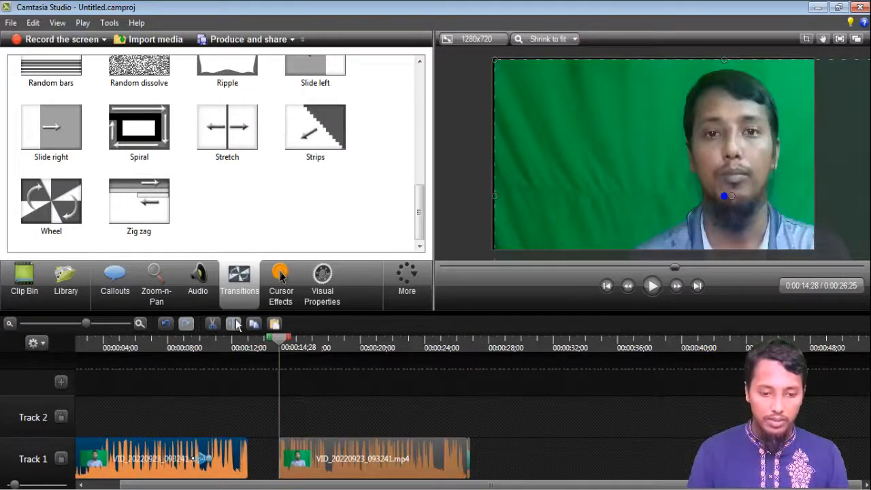
# Add the Stretch transition to the first clip piece.
pyautogui.rightClick(228, 148)
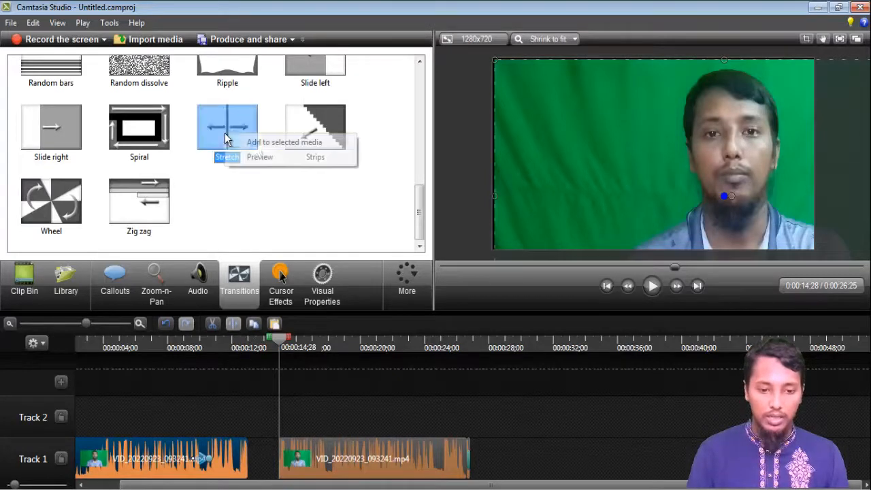
pyautogui.click(255, 146)
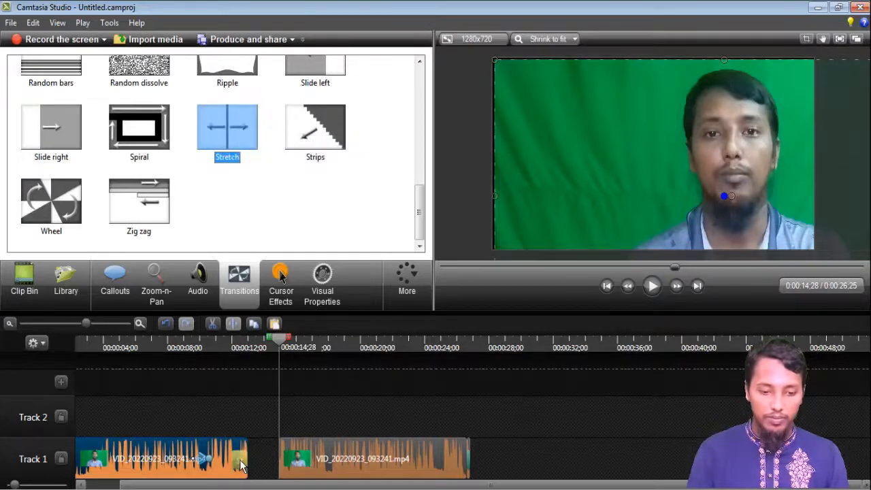
pyautogui.moveTo(199, 456); pyautogui.dragTo(171, 458)
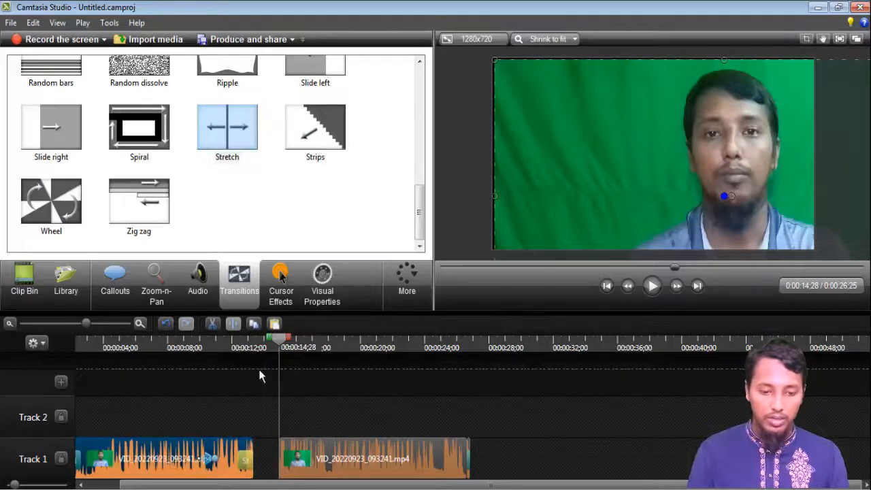
# Play the timeline around the Stretch transition to check it.
pyautogui.moveTo(285, 338); pyautogui.dragTo(228, 358)
pyautogui.click(652, 286)
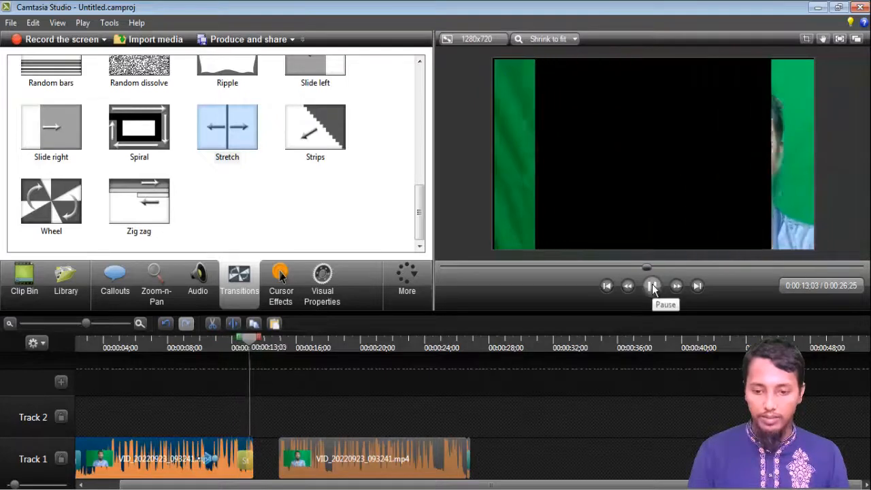
pyautogui.click(652, 286)
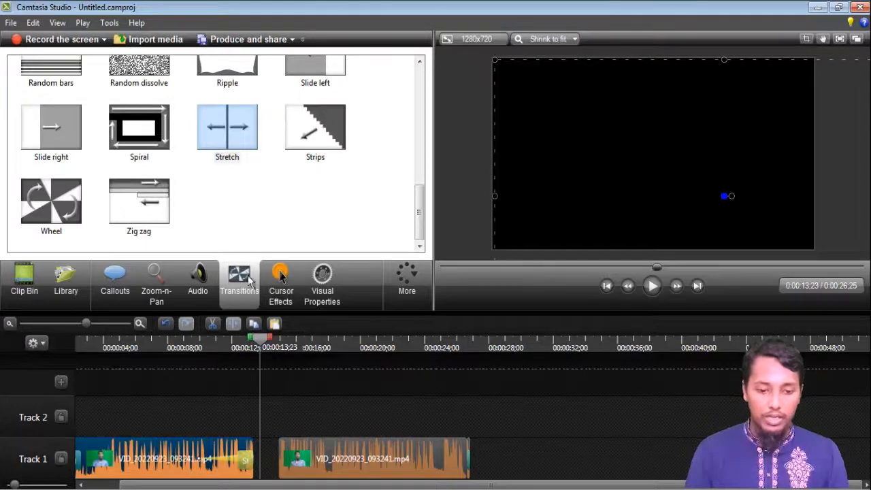
# Browse the Cursor Effects and Visual Properties panels and the More options, then return to the Clip Bin.
pyautogui.click(281, 284)
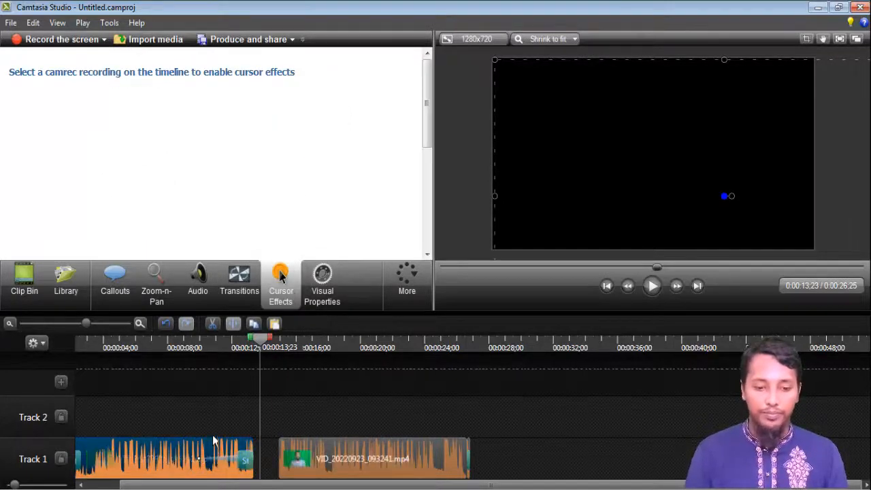
pyautogui.click(333, 292)
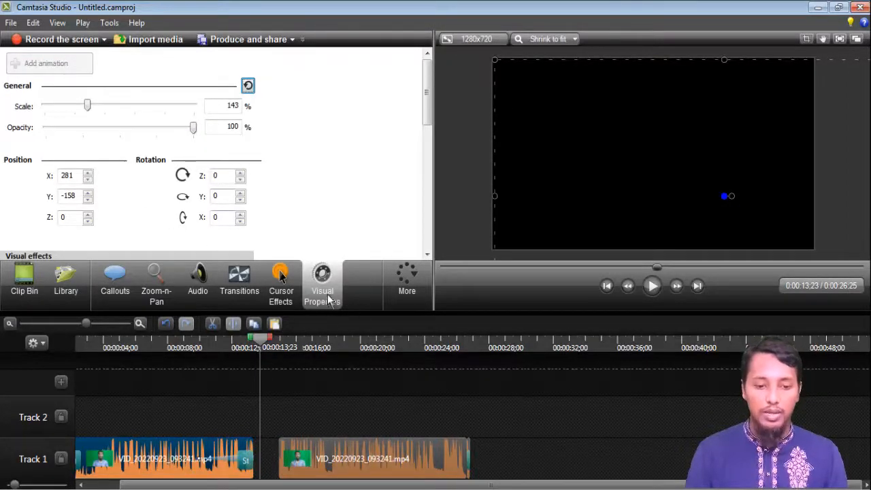
pyautogui.scroll(-3, 202, 191)
pyautogui.scroll(-1, 198, 187)
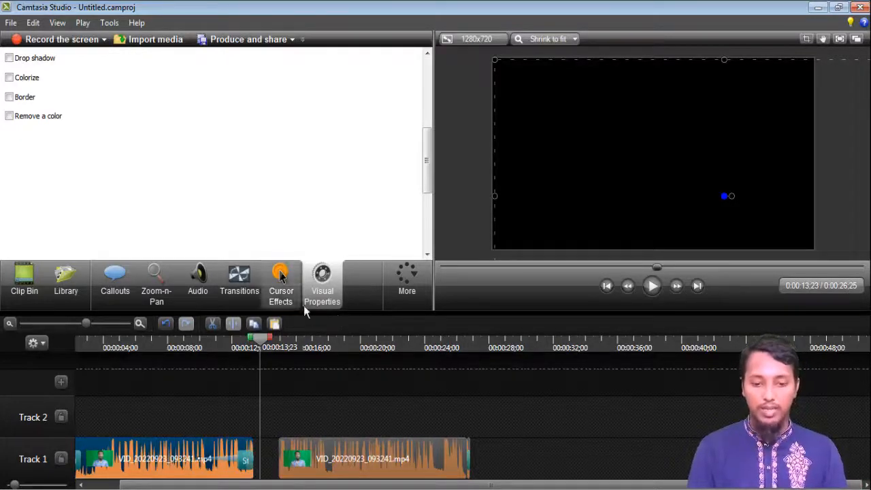
pyautogui.click(410, 285)
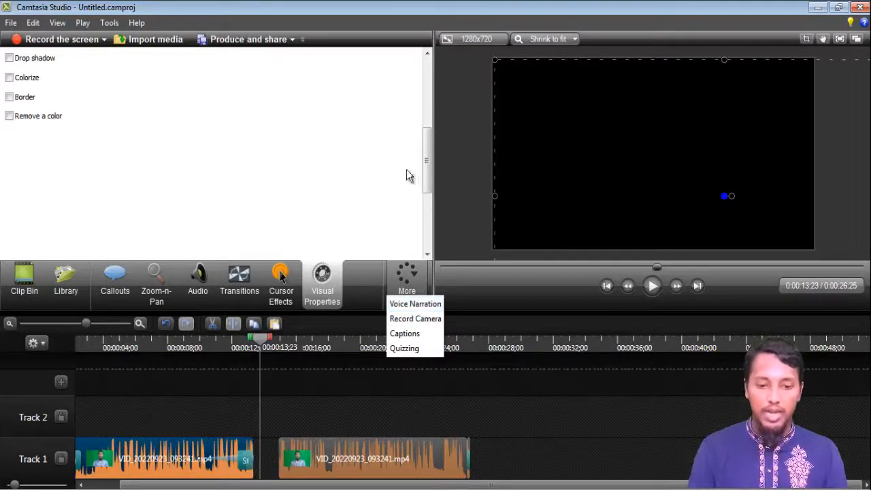
pyautogui.click(425, 52)
pyautogui.scroll(4, 427, 100)
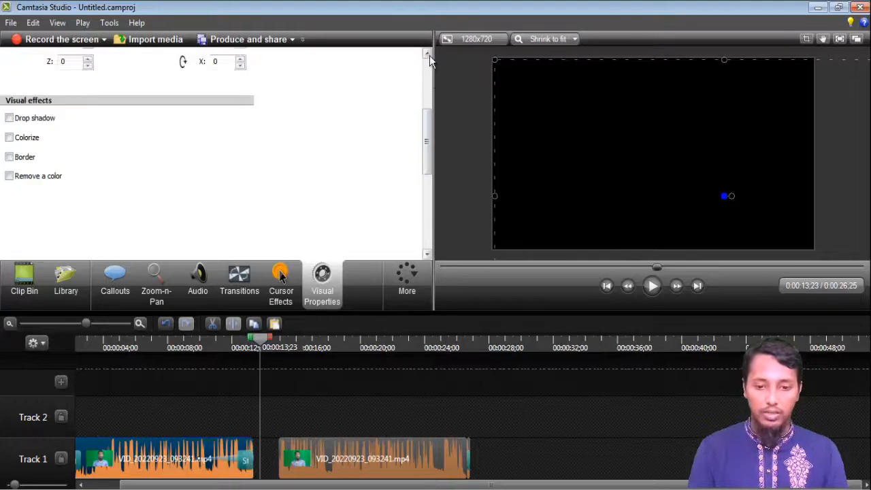
pyautogui.click(21, 286)
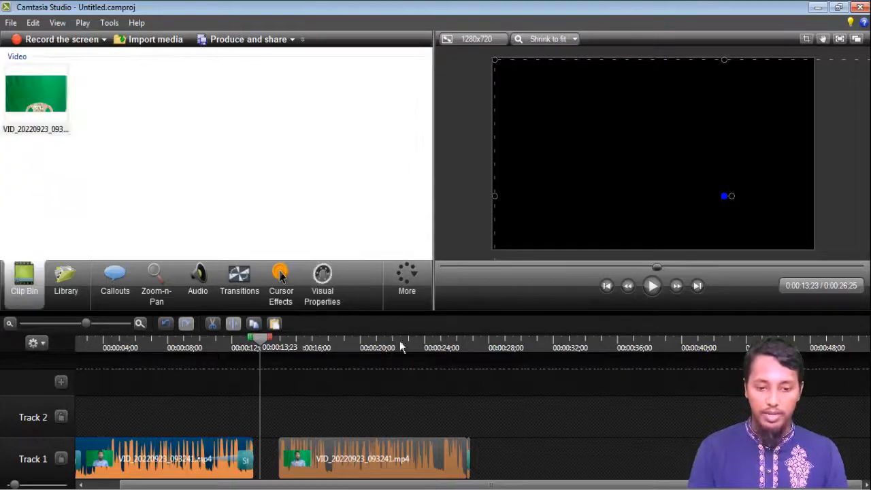
# Open Voice Narration and run the audio setup wizard with Microphone as the source and the input level at its lowest.
pyautogui.click(410, 284)
pyautogui.click(416, 304)
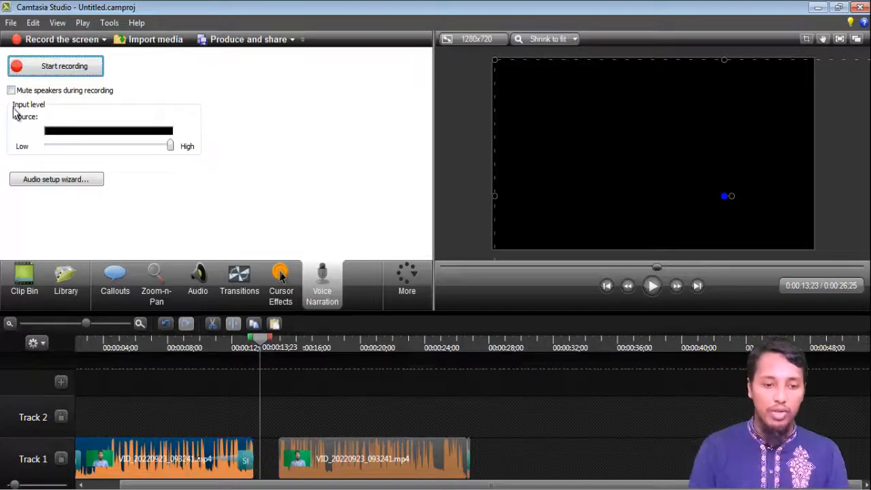
pyautogui.click(76, 182)
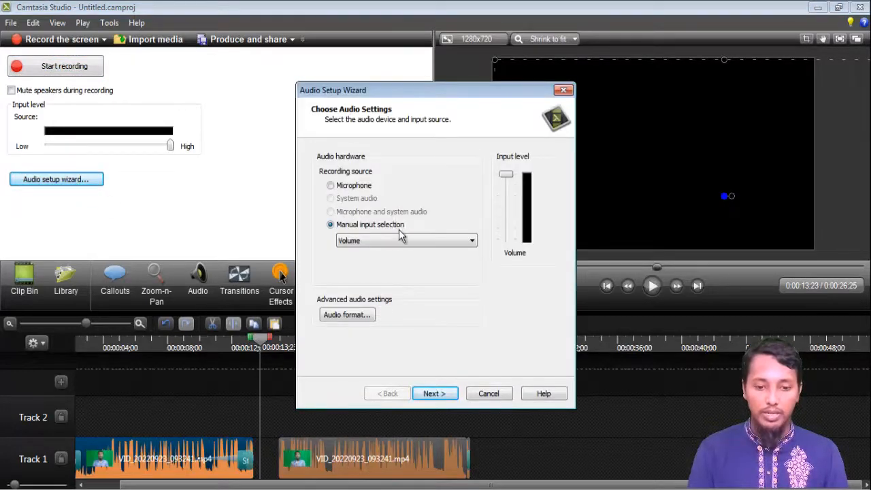
pyautogui.click(341, 191)
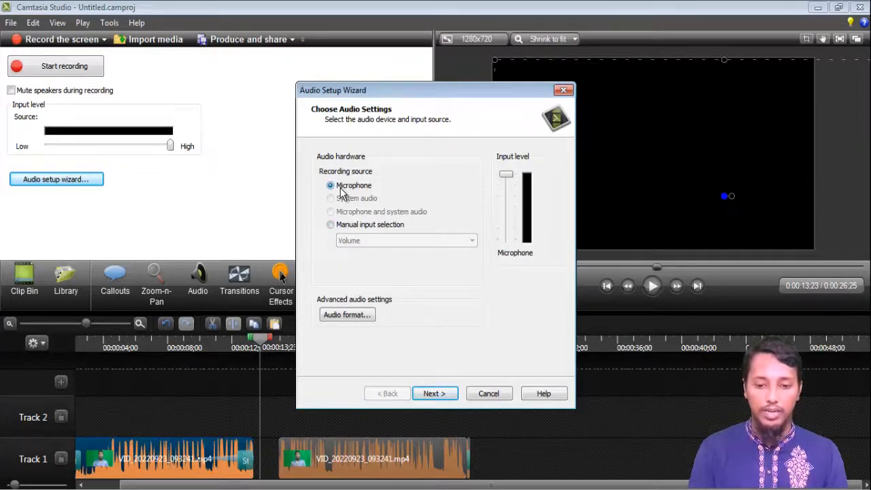
pyautogui.moveTo(505, 175); pyautogui.dragTo(529, 263)
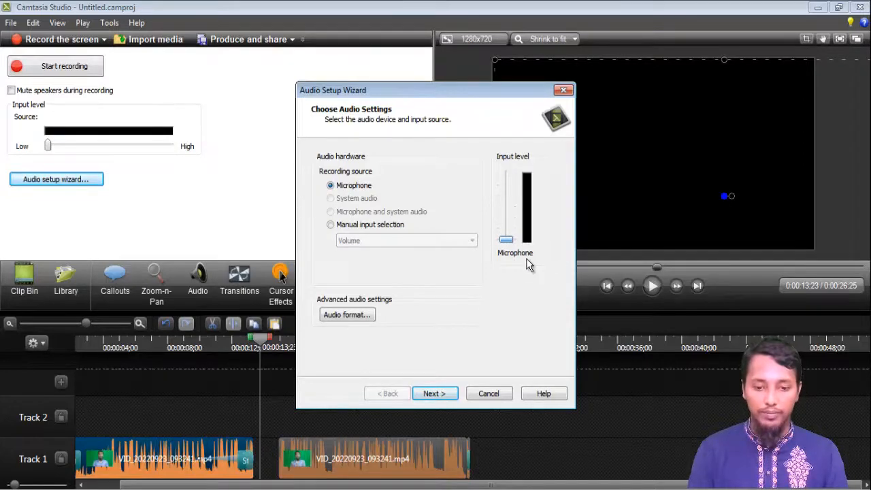
pyautogui.click(449, 396)
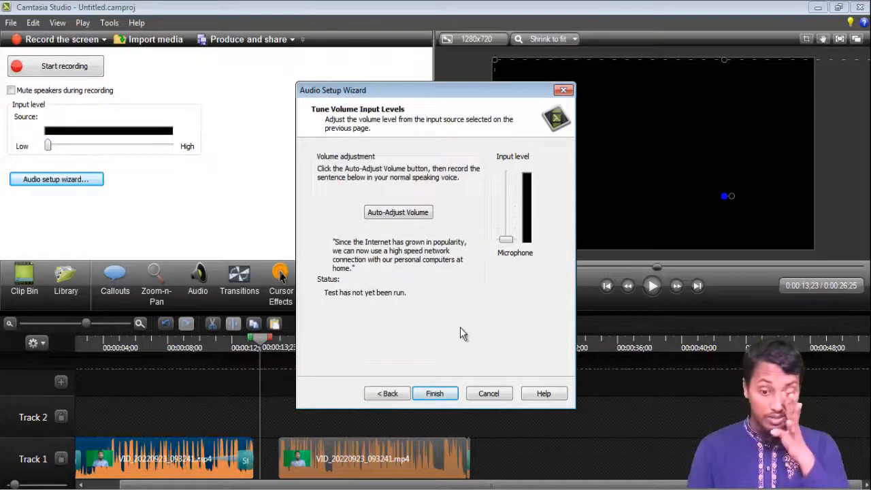
pyautogui.click(439, 398)
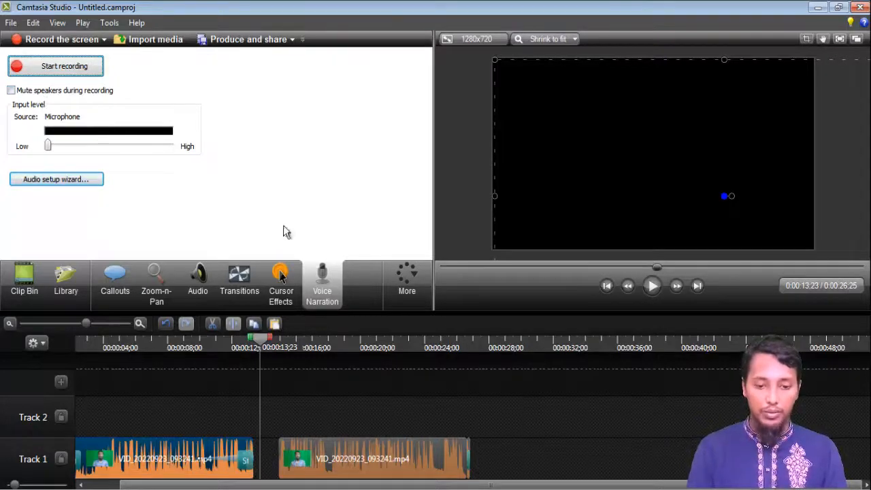
# Zoom the timeline out and slide the second clip piece left to close the gap between the pieces.
pyautogui.click(416, 291)
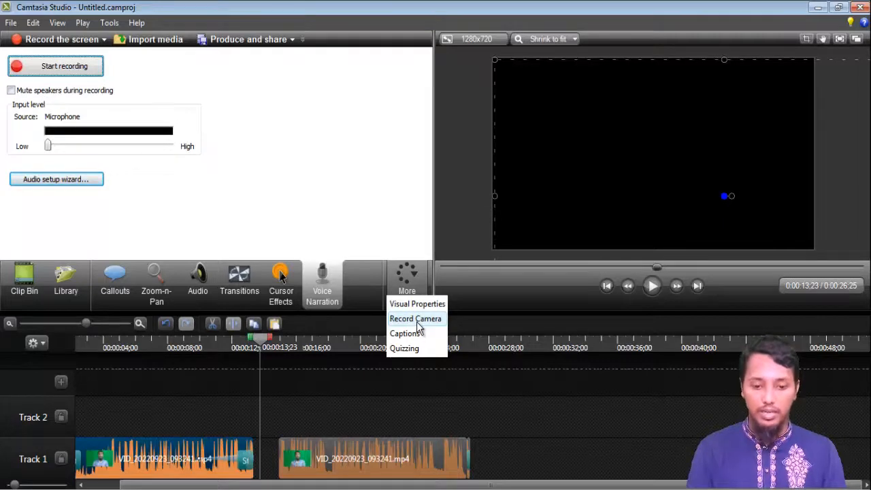
pyautogui.click(324, 190)
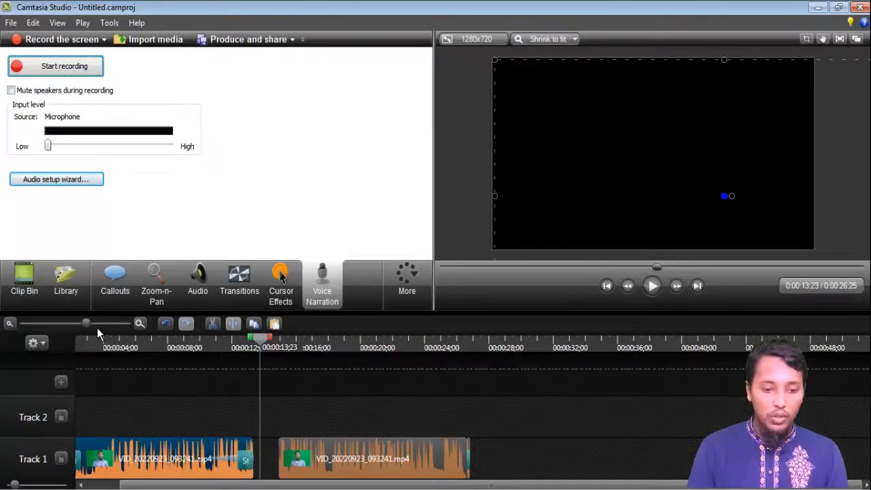
pyautogui.moveTo(86, 324); pyautogui.dragTo(75, 324)
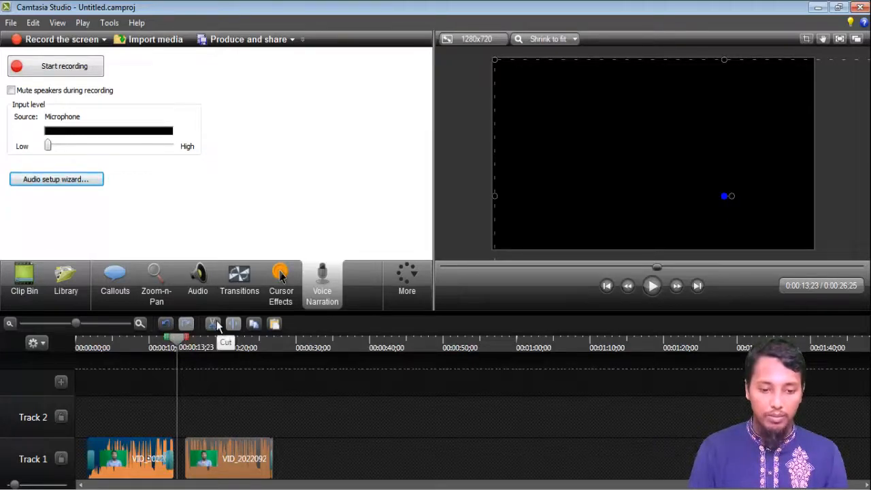
pyautogui.click(192, 465)
pyautogui.moveTo(192, 465); pyautogui.dragTo(180, 464)
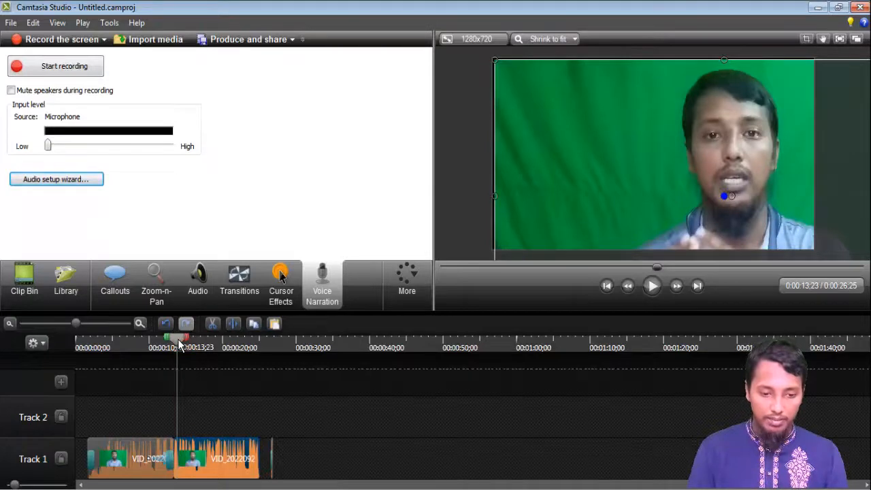
# Select a range of the joined clip on the timeline ruler and cut it out.
pyautogui.moveTo(180, 347)
pyautogui.mouseDown()
pyautogui.moveTo(246, 342)
pyautogui.moveTo(187, 348)
pyautogui.mouseUp()
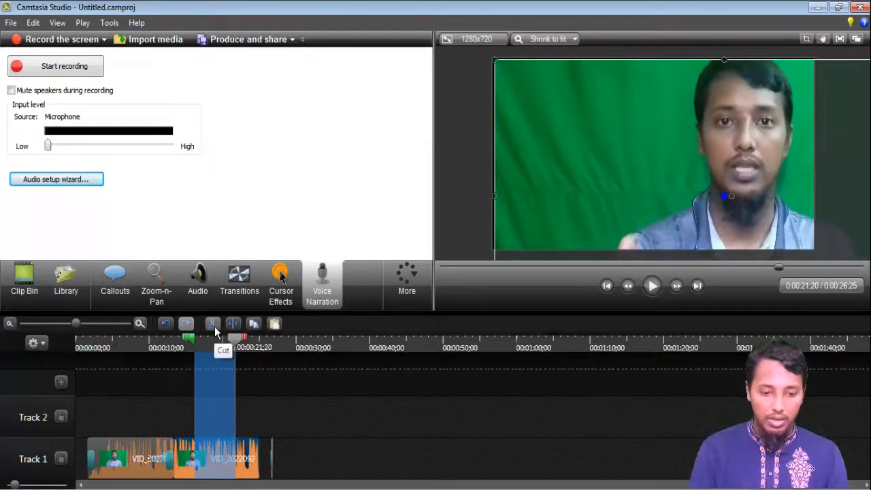
pyautogui.click(215, 329)
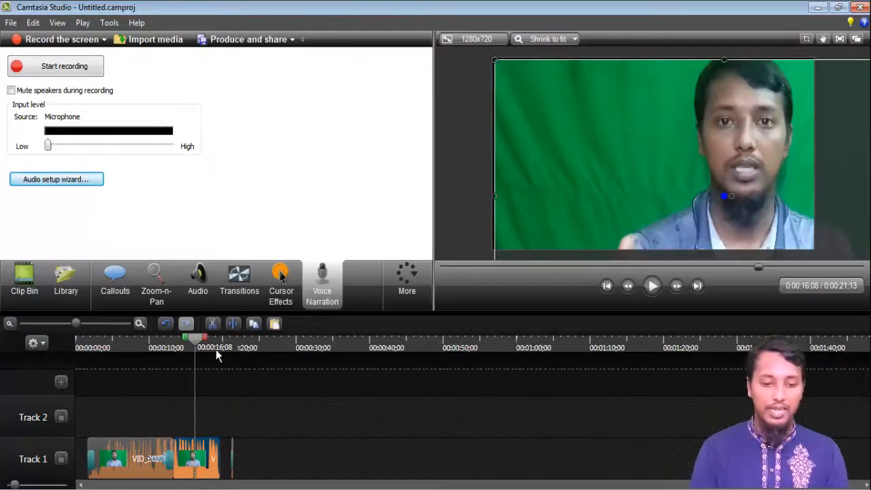
pyautogui.moveTo(188, 341); pyautogui.dragTo(172, 341)
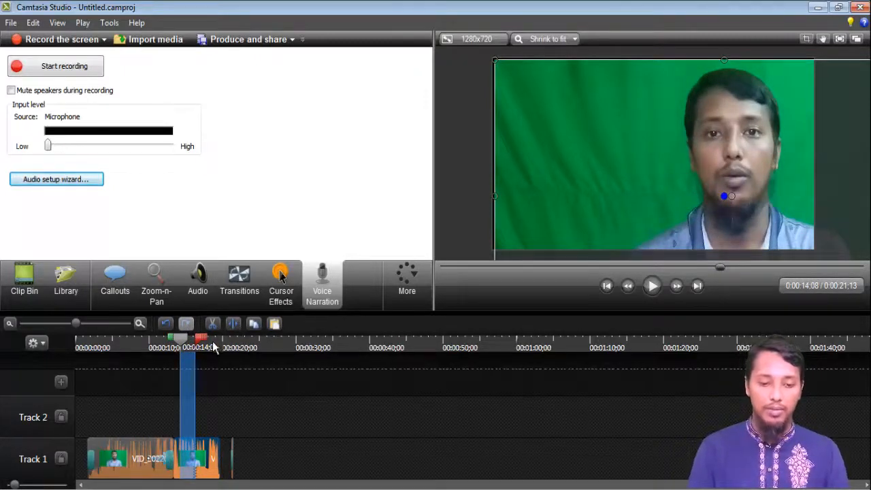
pyautogui.moveTo(198, 341); pyautogui.dragTo(181, 340)
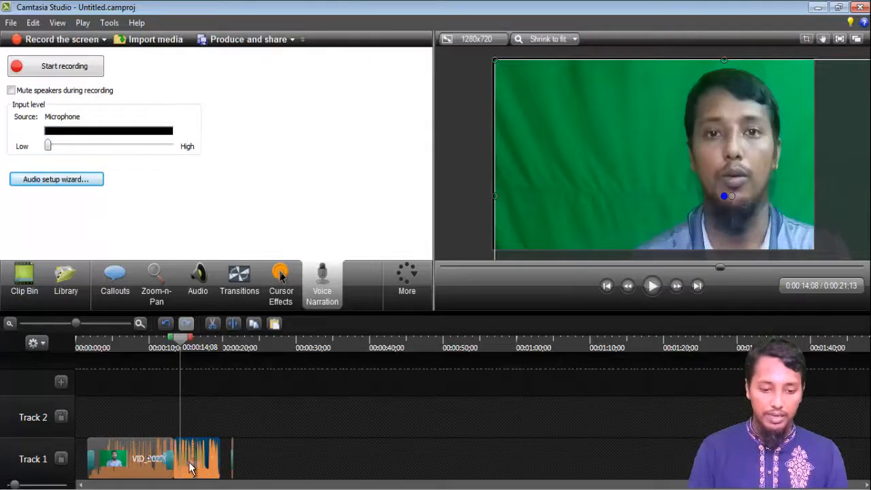
# Copy the range from 00:00:15;25 to 00:00:17;25 and paste it at 00:00:28;10.
pyautogui.click(193, 342)
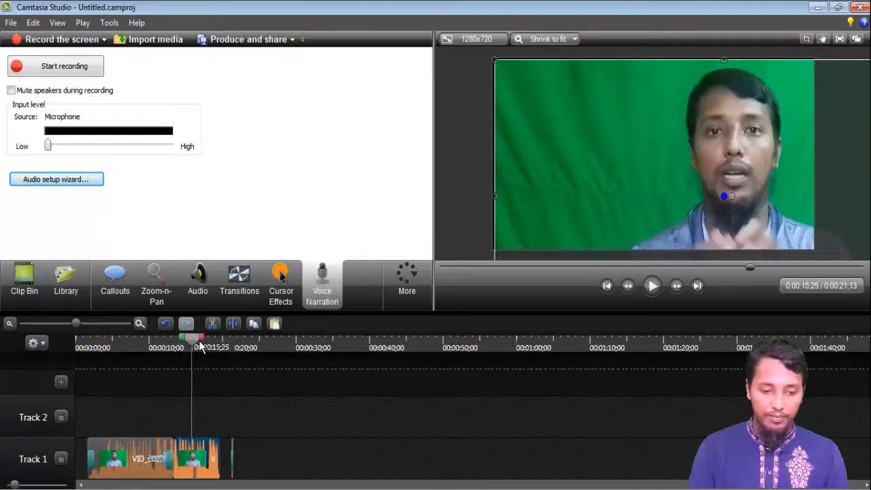
pyautogui.moveTo(200, 346); pyautogui.dragTo(207, 340)
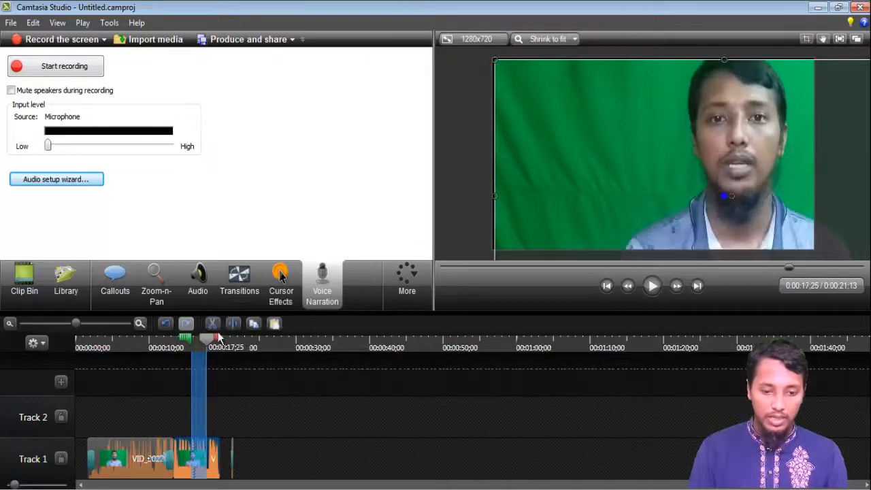
pyautogui.click(254, 325)
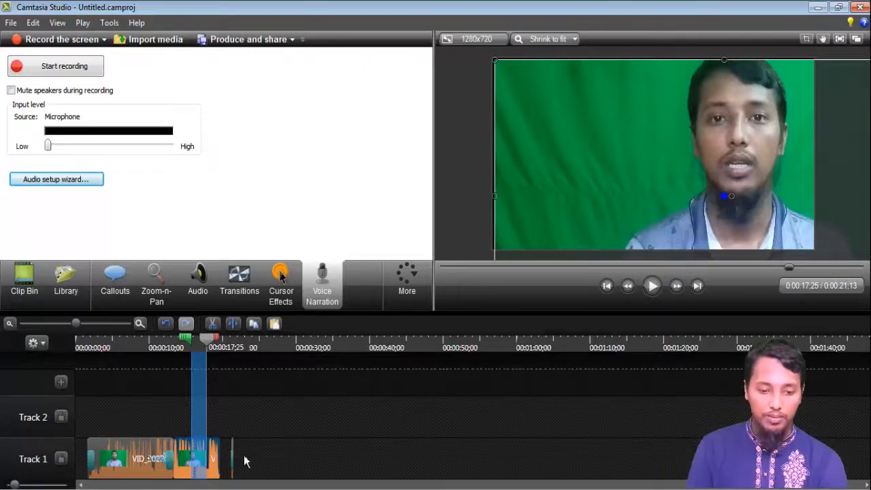
pyautogui.click(285, 452)
pyautogui.moveTo(193, 341); pyautogui.dragTo(286, 350)
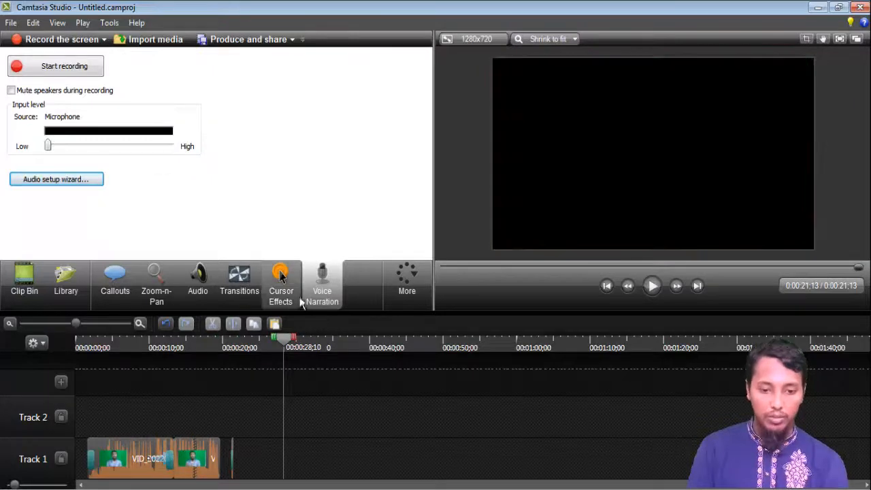
pyautogui.click(273, 324)
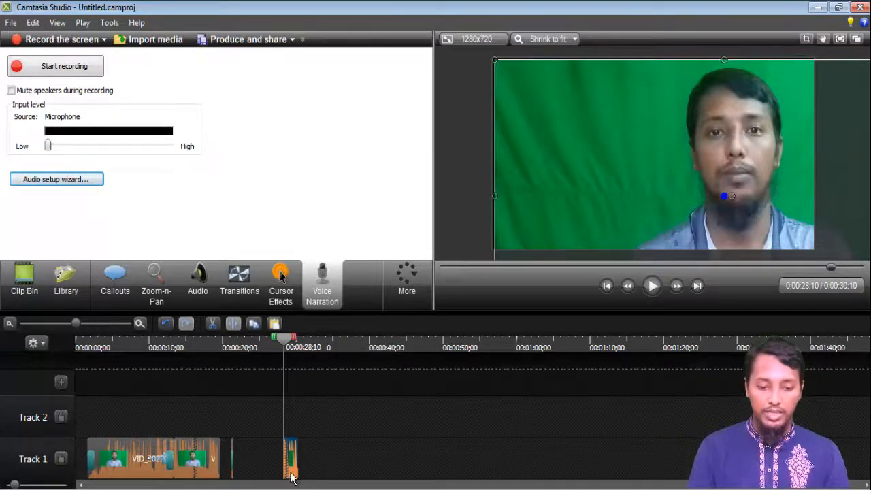
# Move the clips up to Track 2, placing the pasted piece right after the main clips.
pyautogui.moveTo(291, 461); pyautogui.dragTo(216, 465)
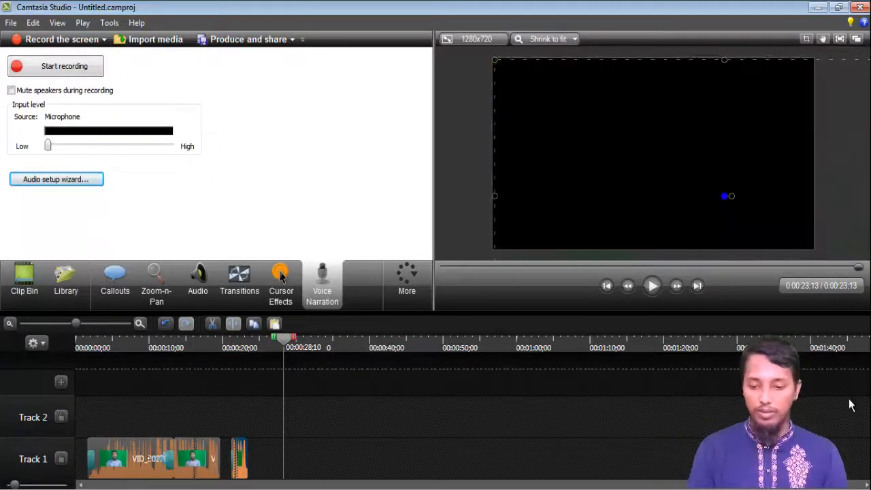
pyautogui.moveTo(196, 460); pyautogui.dragTo(197, 426)
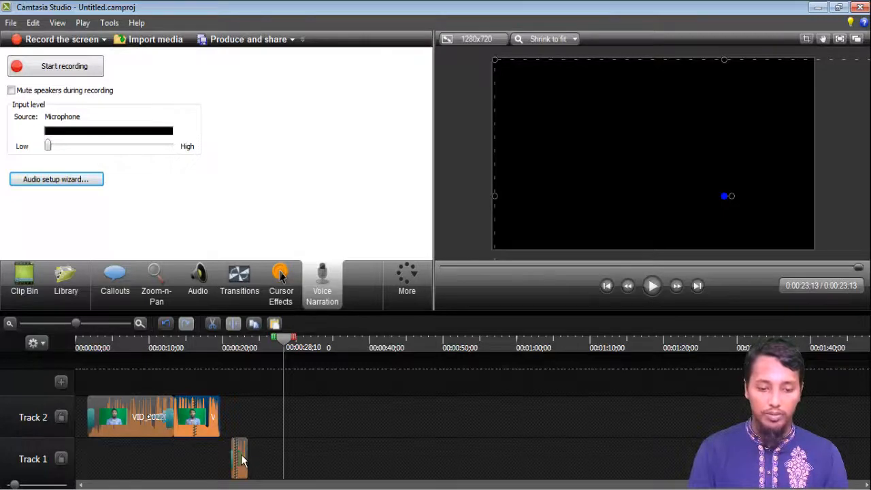
pyautogui.moveTo(240, 459); pyautogui.dragTo(218, 418)
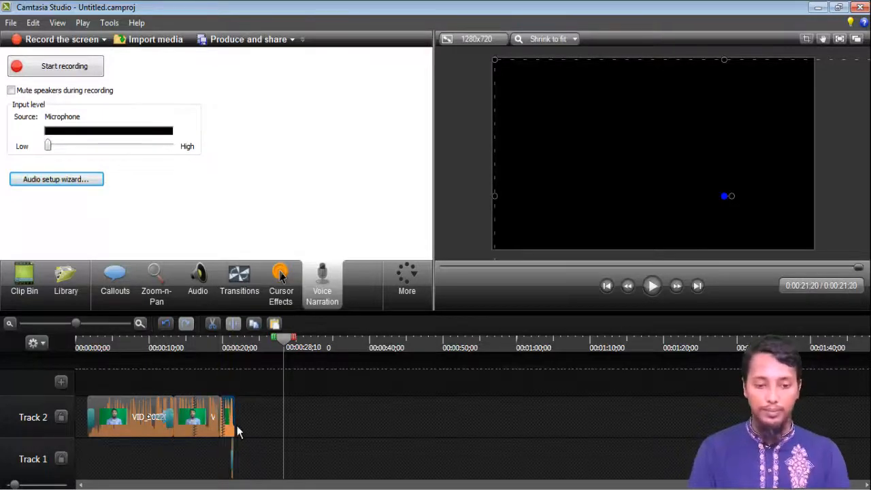
# Import Screenshot_5 from the Desktop and add it to the timeline at the playhead.
pyautogui.click(407, 285)
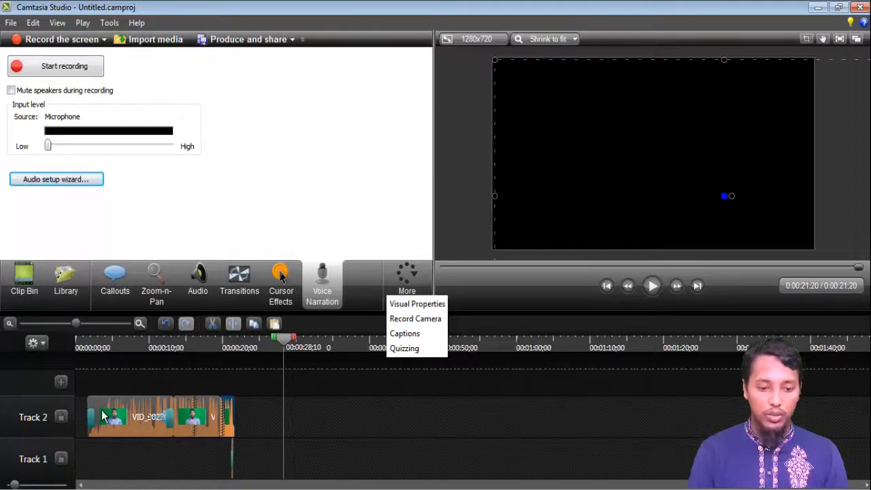
pyautogui.click(131, 410)
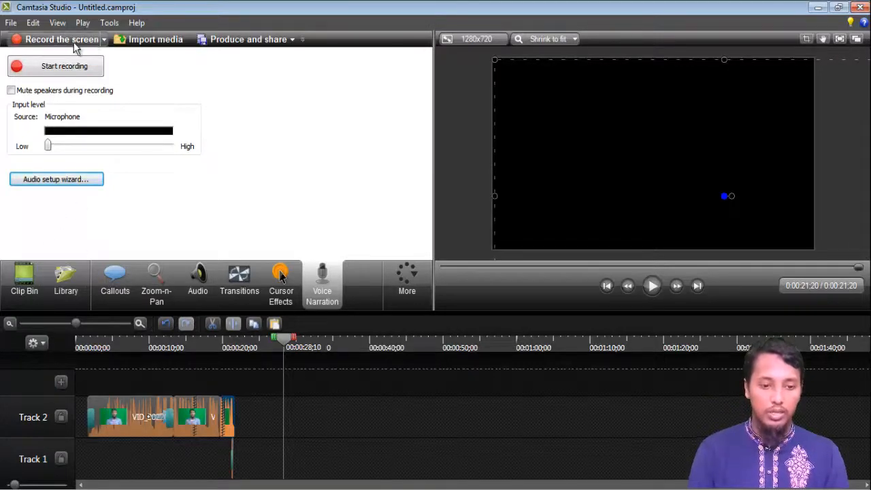
pyautogui.click(150, 39)
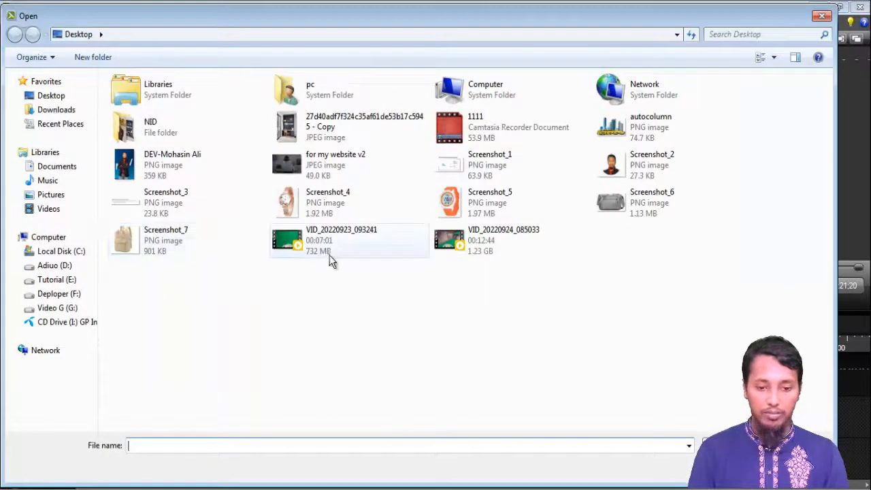
pyautogui.doubleClick(532, 200)
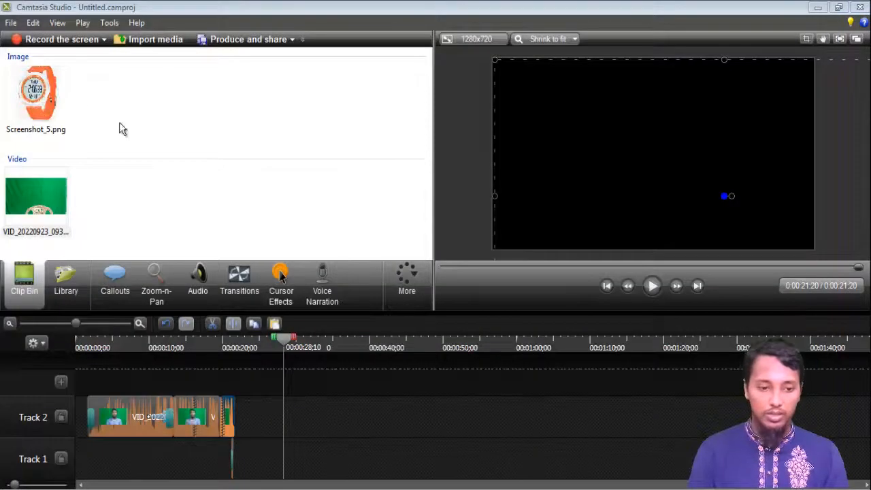
pyautogui.rightClick(49, 99)
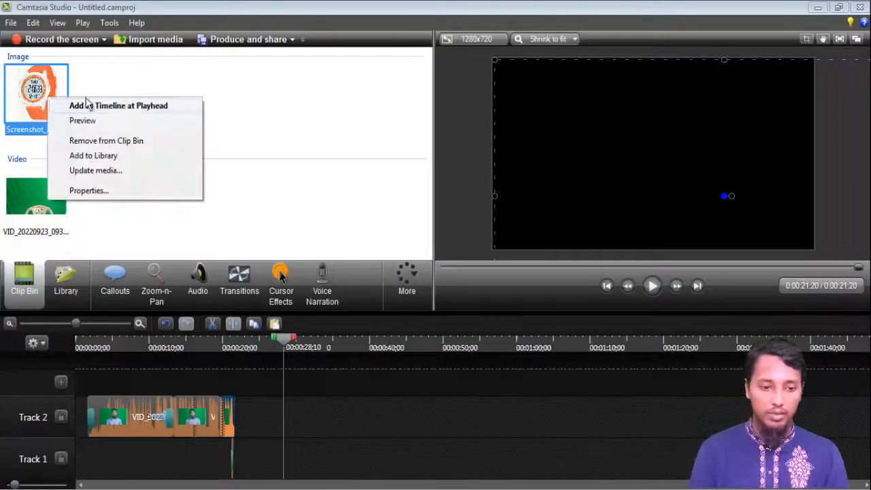
pyautogui.click(125, 107)
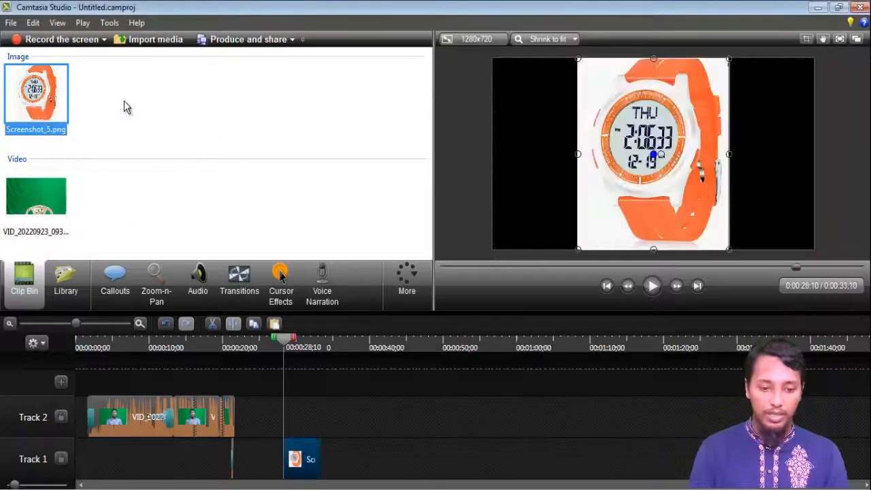
# Move the Screenshot_5 image to a new Track 3 starting about 00:00:14 and play the timeline from there.
pyautogui.moveTo(300, 460)
pyautogui.mouseDown()
pyautogui.moveTo(175, 467)
pyautogui.moveTo(262, 399)
pyautogui.moveTo(229, 369)
pyautogui.moveTo(191, 379)
pyautogui.moveTo(208, 373)
pyautogui.mouseUp()
pyautogui.moveTo(168, 348); pyautogui.dragTo(176, 358)
pyautogui.click(652, 287)
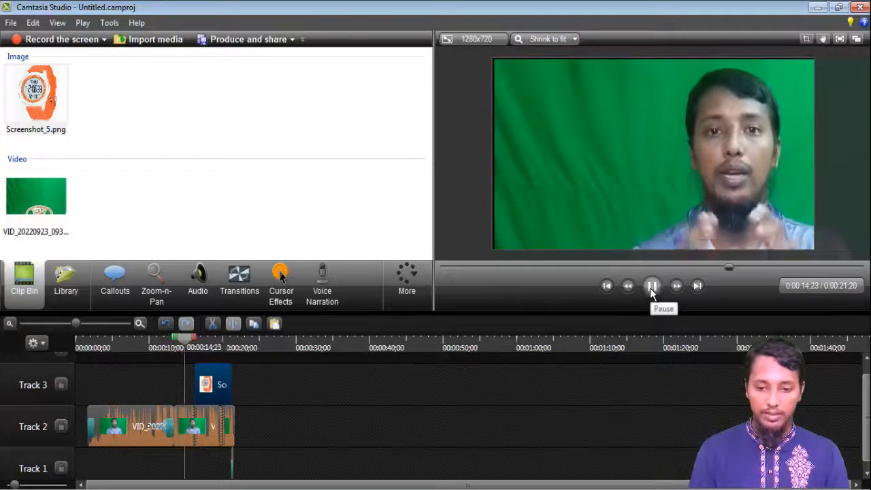
# Scrub to the Screenshot_5 overlay near 00:00:17 and shrink it into a small thumbnail in the video's top-left corner.
pyautogui.click(652, 285)
pyautogui.moveTo(191, 343); pyautogui.dragTo(190, 344)
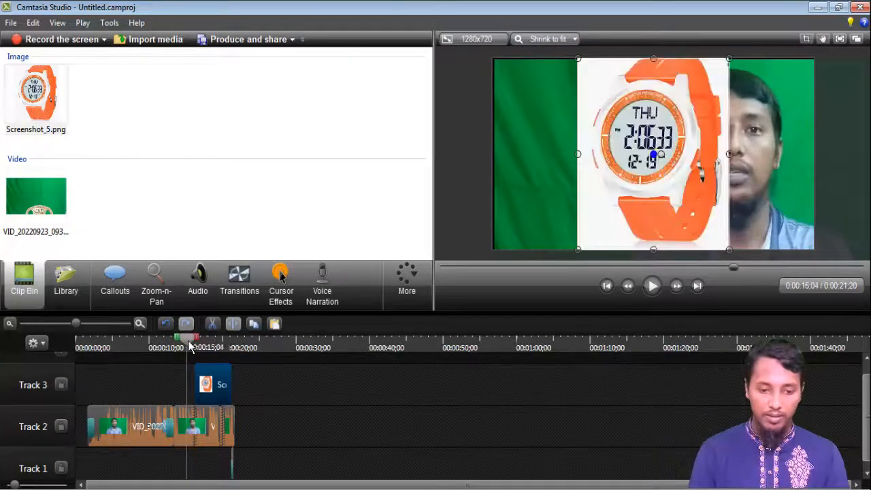
pyautogui.click(655, 290)
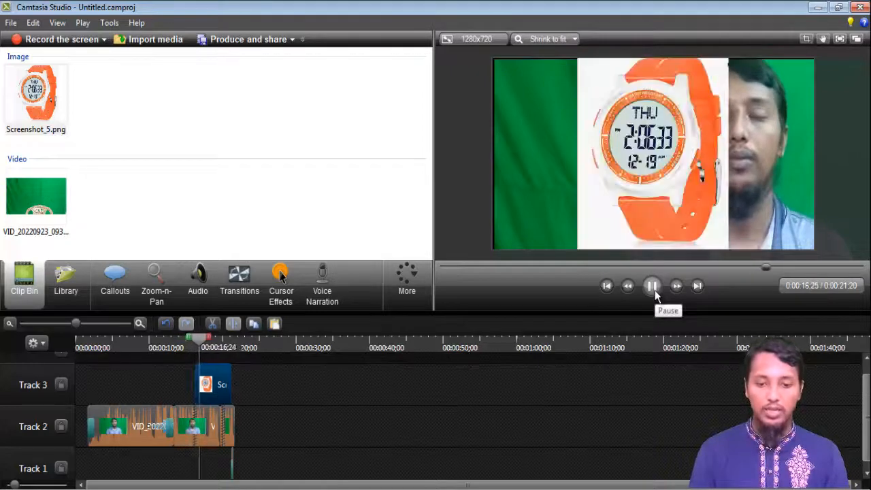
pyautogui.click(654, 290)
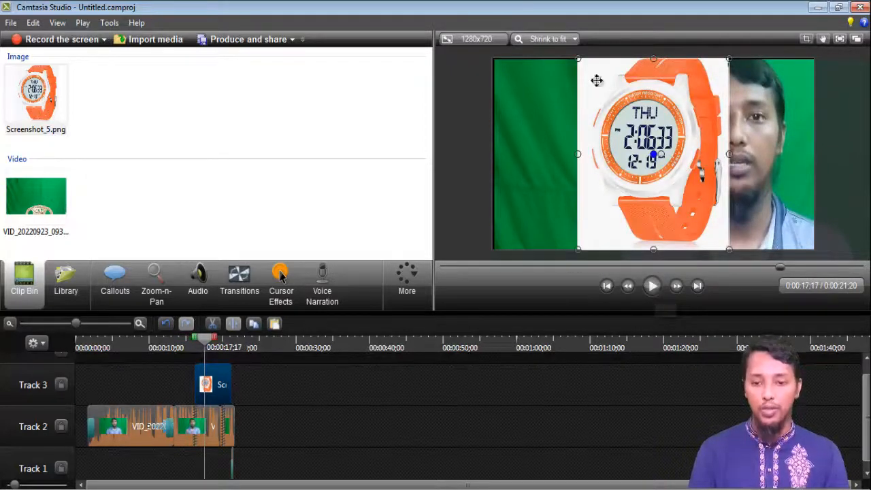
pyautogui.moveTo(577, 60); pyautogui.dragTo(665, 182)
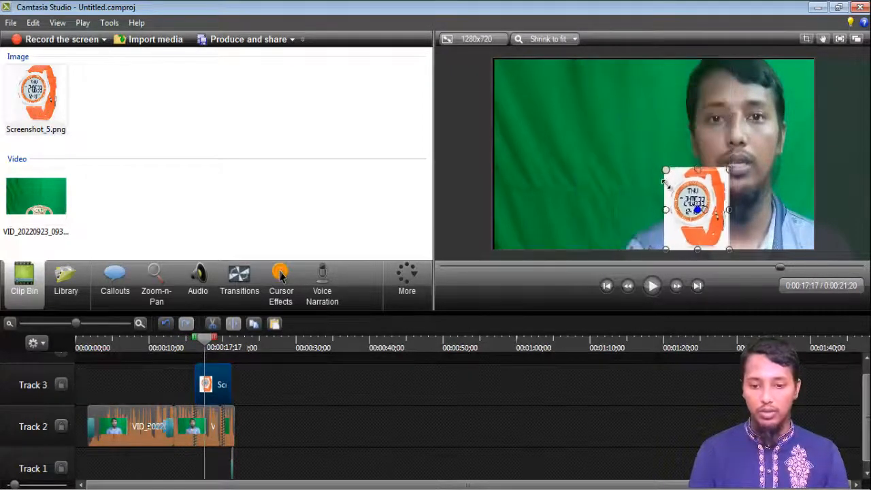
pyautogui.moveTo(705, 221); pyautogui.dragTo(537, 110)
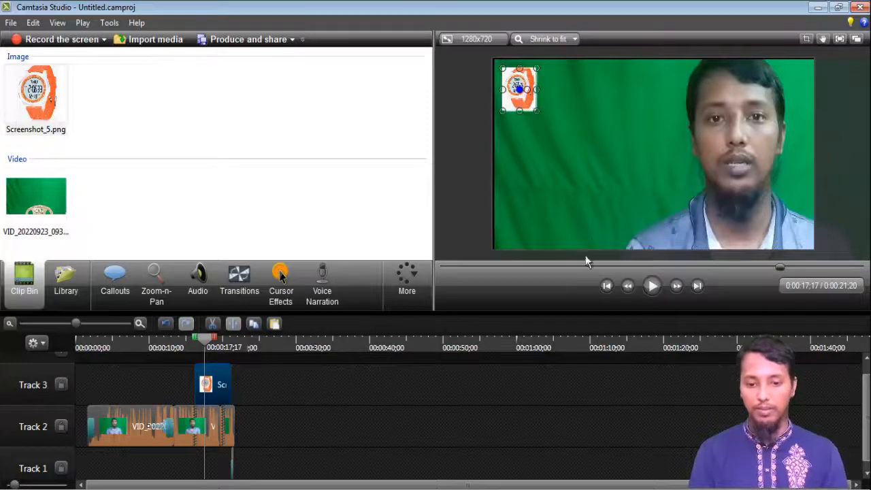
pyautogui.click(492, 154)
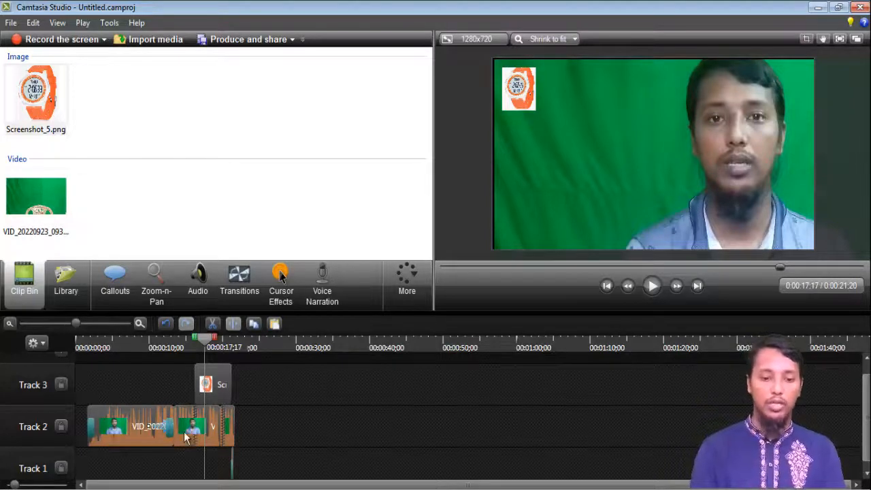
# Open the Visual Properties panel.
pyautogui.click(420, 298)
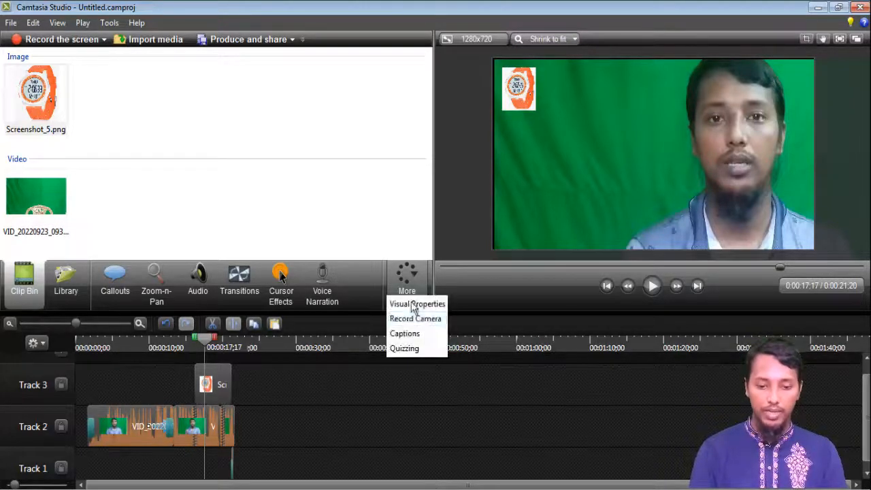
pyautogui.click(412, 303)
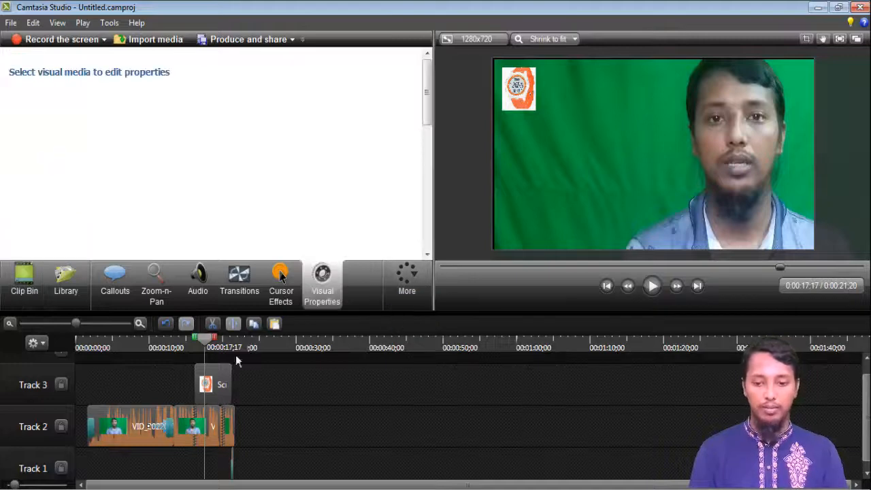